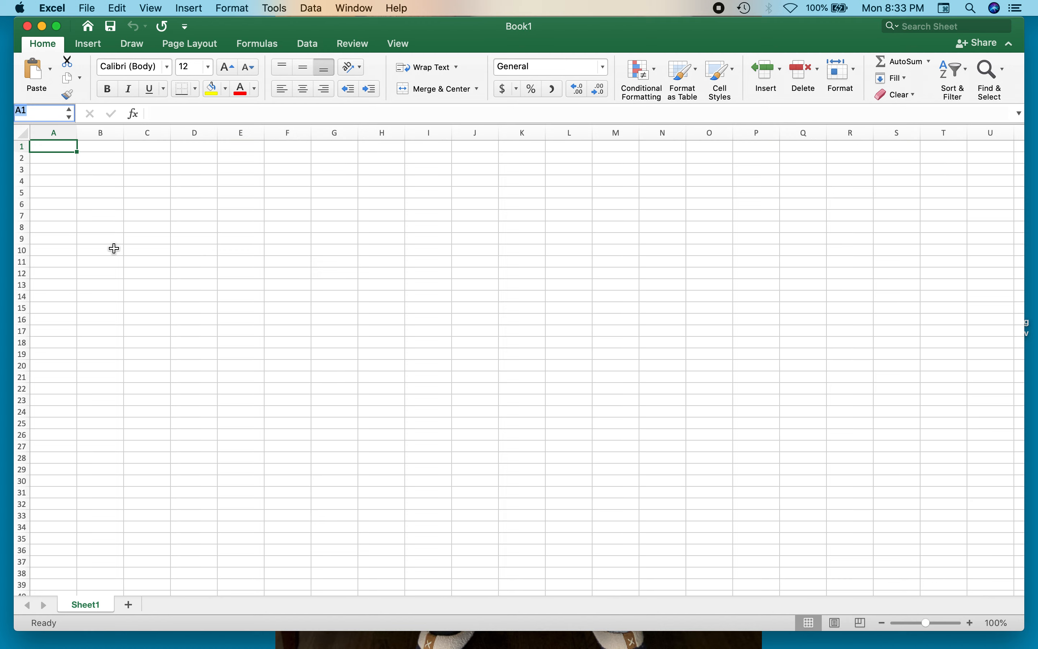
text(Number)
text( of Hours Exer)
text(cising Per W)
text(eek)
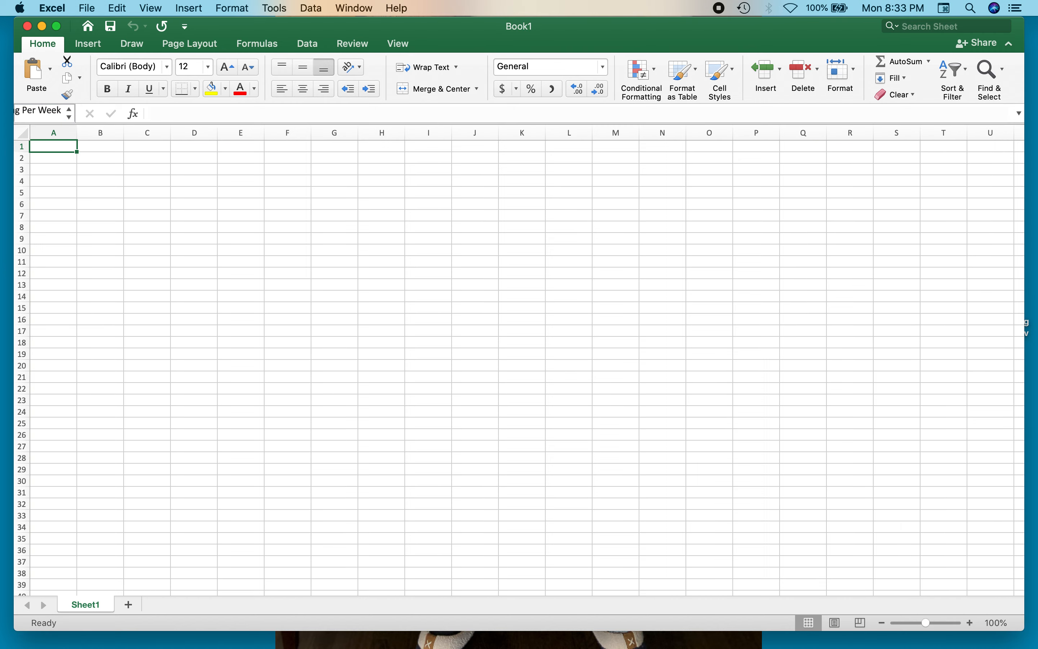
key(Return)
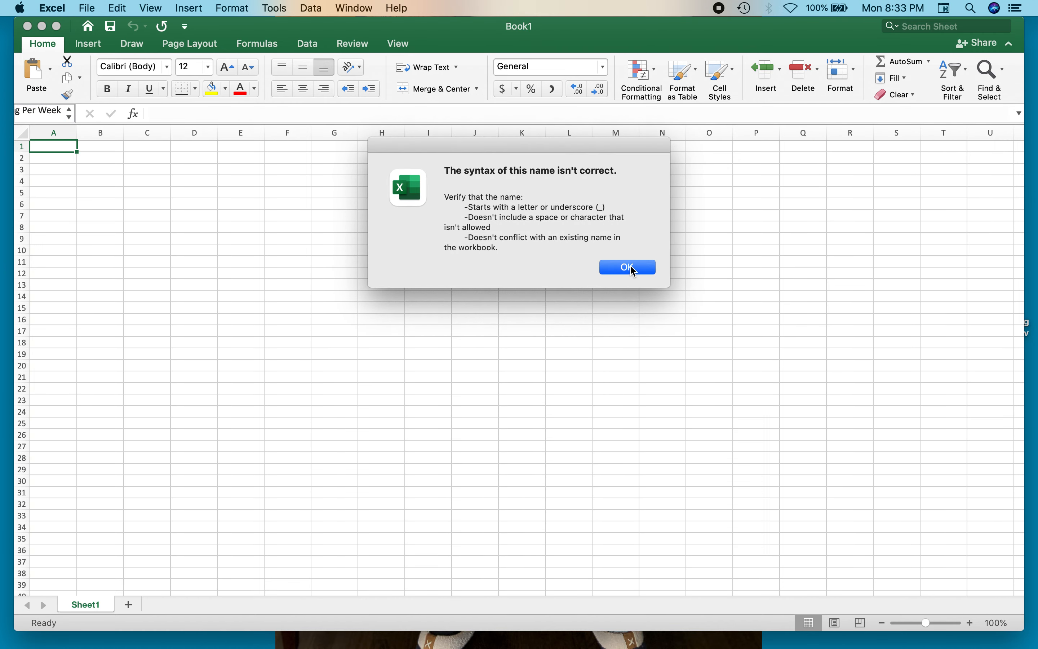
click(630, 266)
- Enter the heading "# of Hours Exercising Per Week" in cell A1
click(57, 168)
click(54, 147)
text(# of Hours )
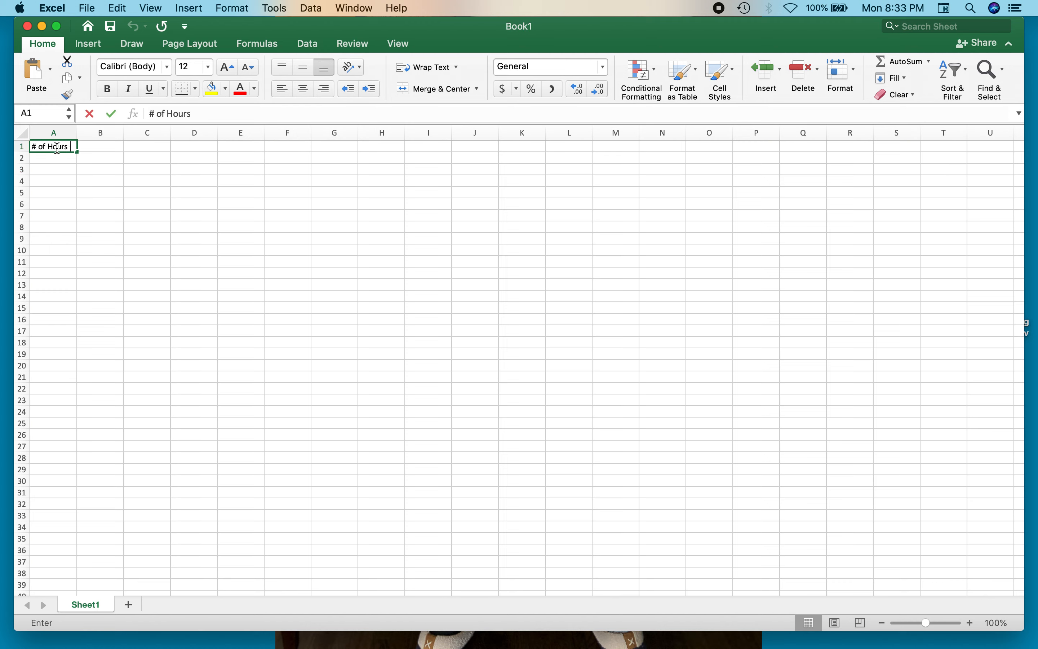
text(Exercising Per wWeek)
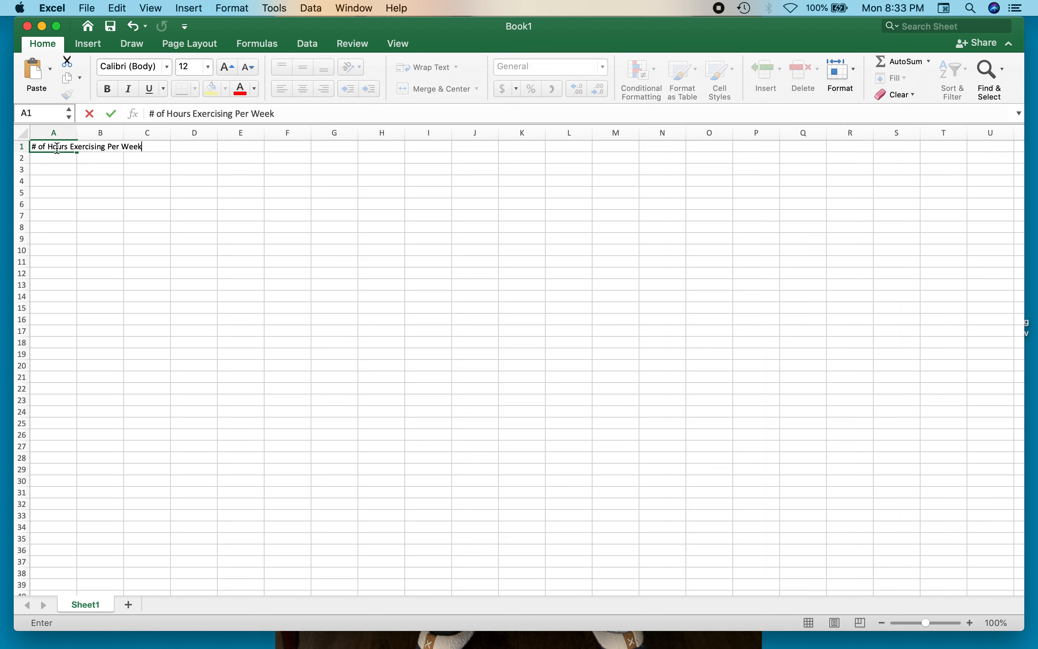
key(Return)
- Enter the heading "Mood (scale of 1-10)" in cell B1 and widen columns A and B to fit their headings
key(Tab)
key(Up)
text(Mood)
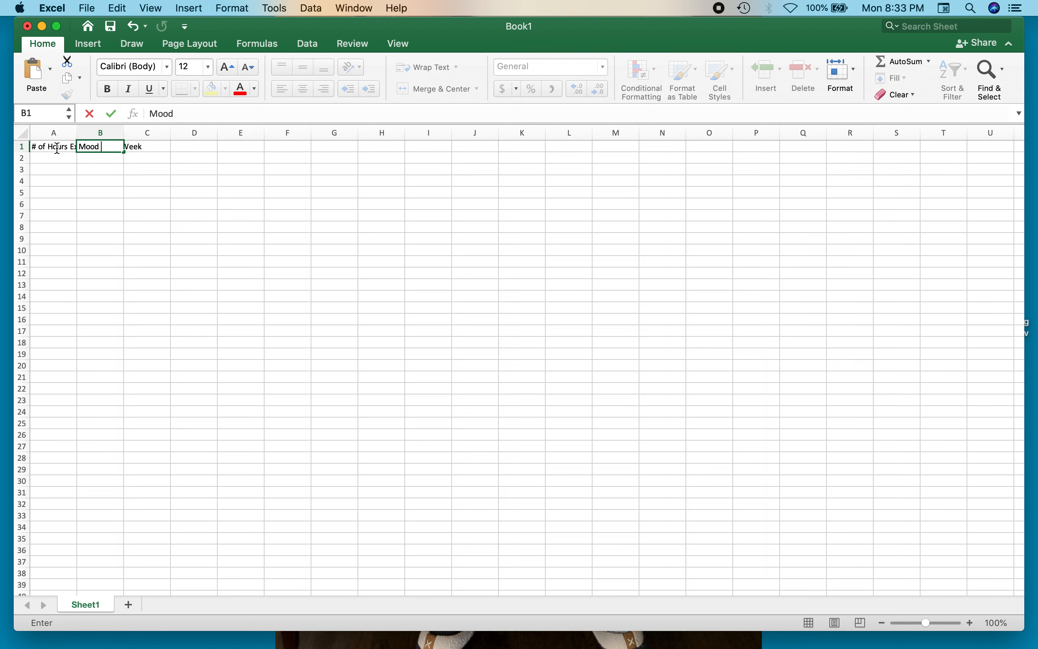
text( (scale of 1-10))
key(Return)
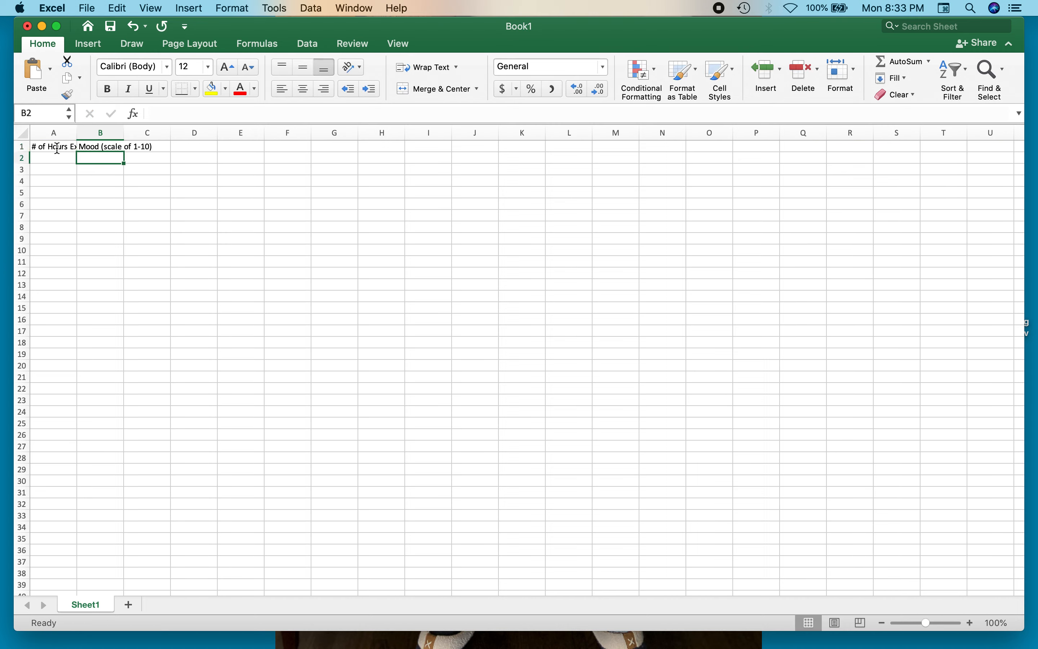
drag(79, 135, 245, 133)
drag(131, 133, 180, 133)
- Enter the exercise hours 5, 1, 0, 11 and 18 in cells A2 to A6
click(134, 161)
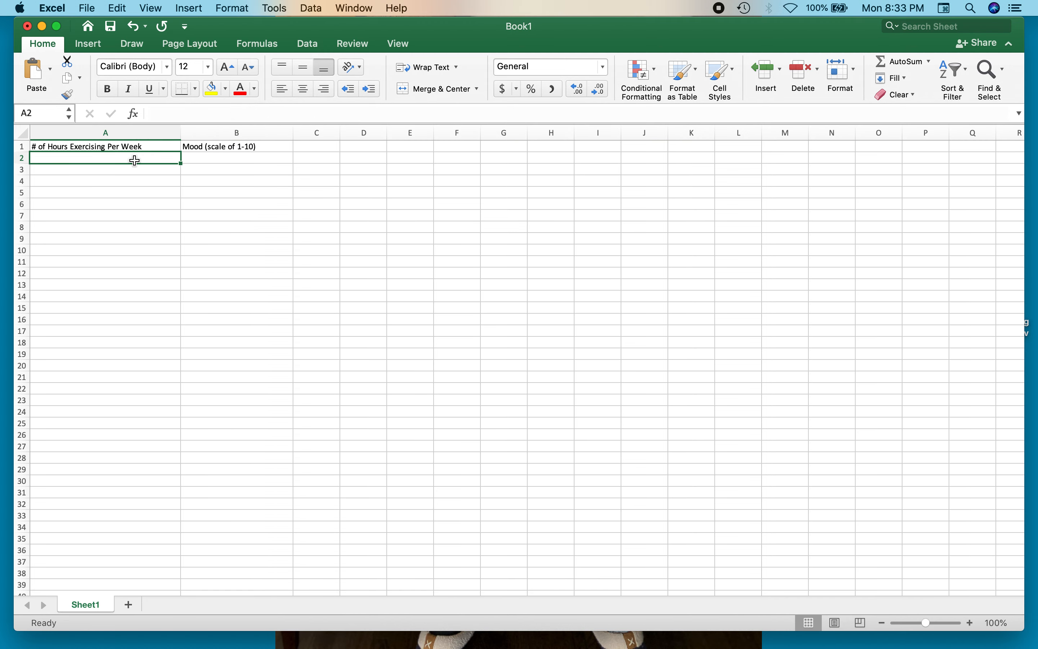
text(5)
key(Return)
text(1)
key(Return)
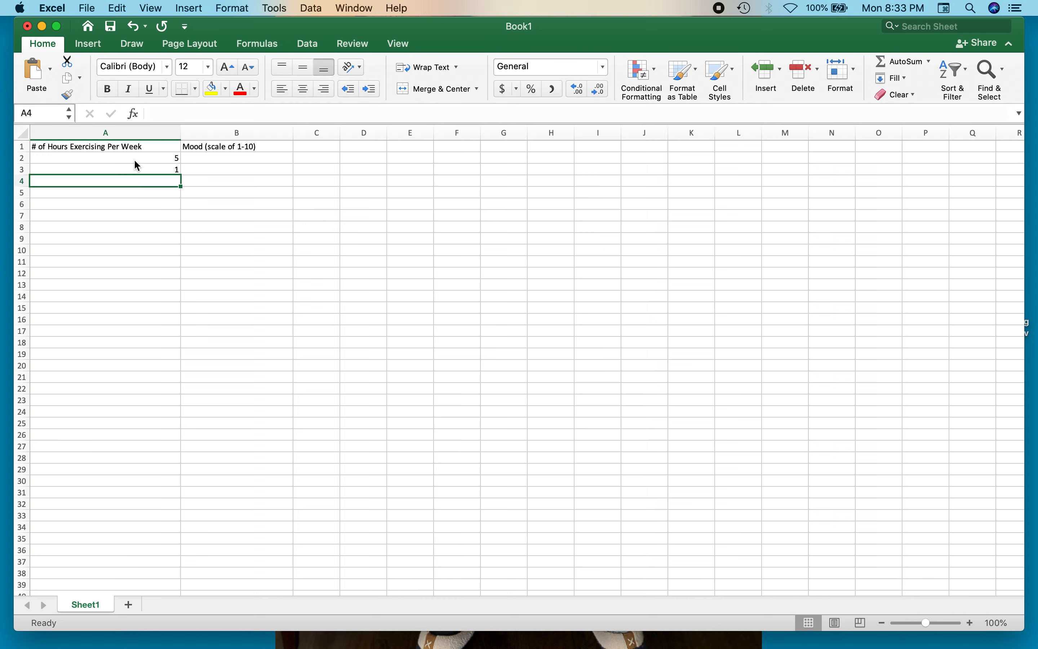
text(0)
key(Return)
text(11)
key(Return)
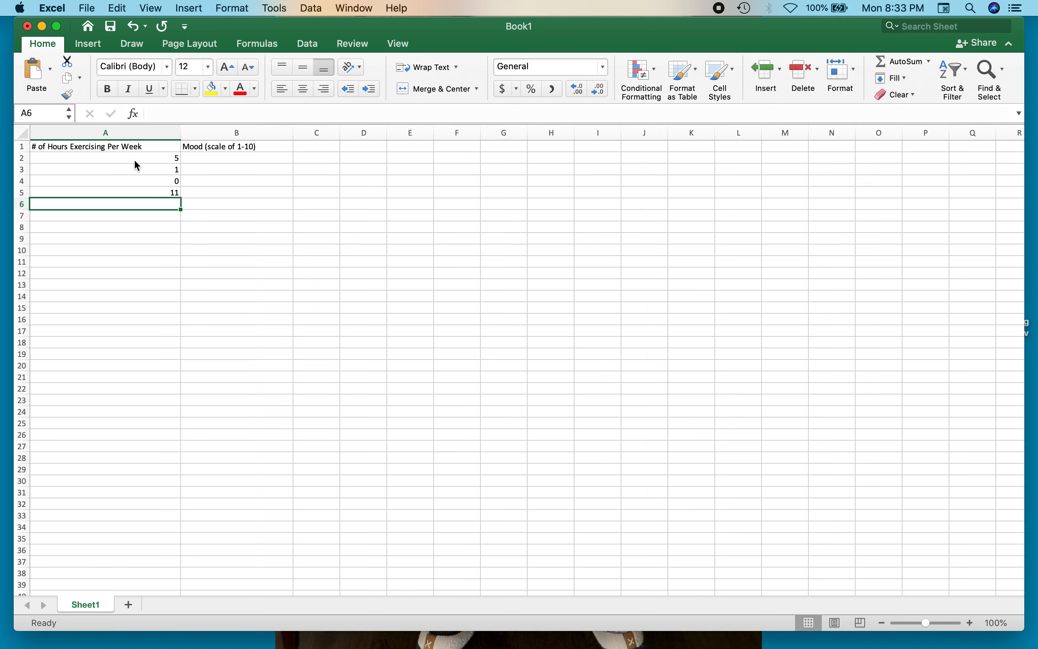
text(18)
key(Return)
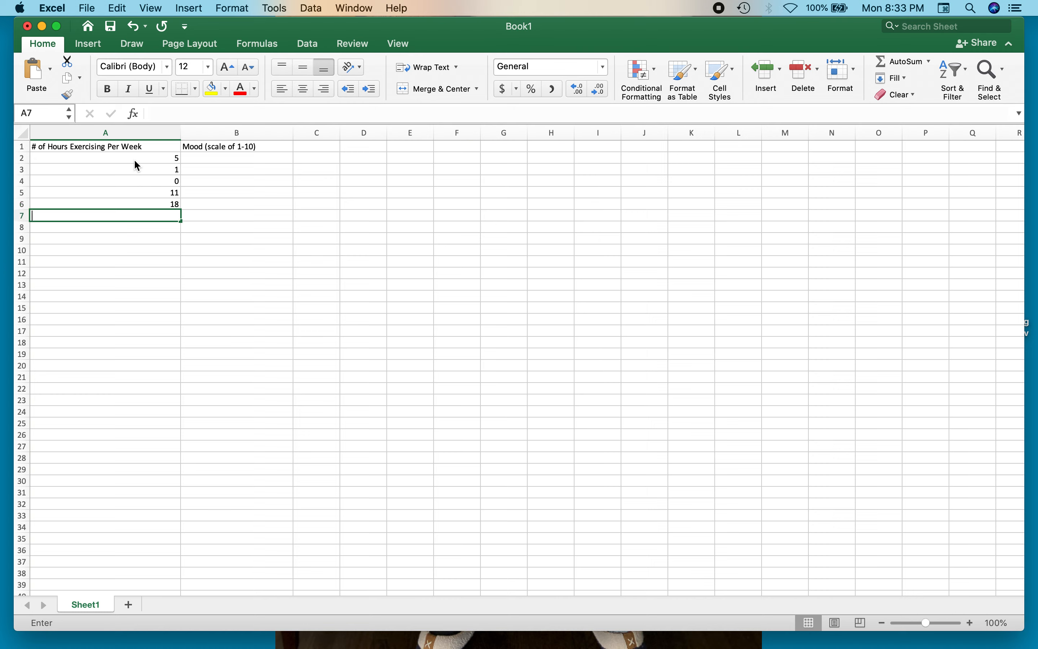
- Continue the exercise hours with 6, 3, 0, 0, 4 and 7 in cells A7 to A12
text(6)
key(Return)
text(3)
key(Return)
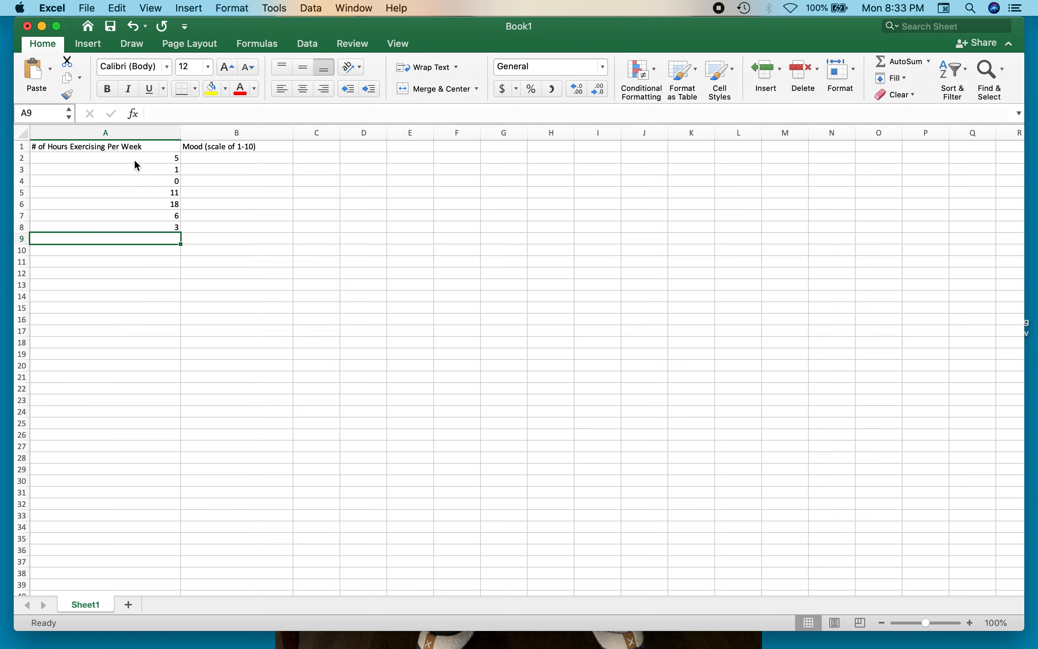
text(0)
key(Return)
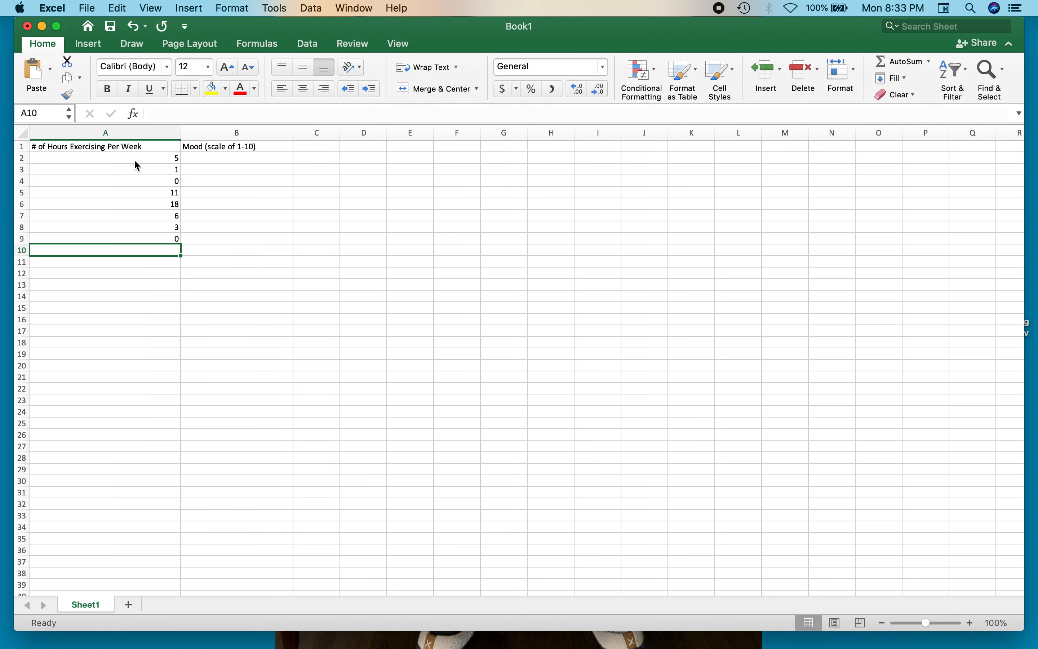
text(0)
key(Return)
text(4)
key(Return)
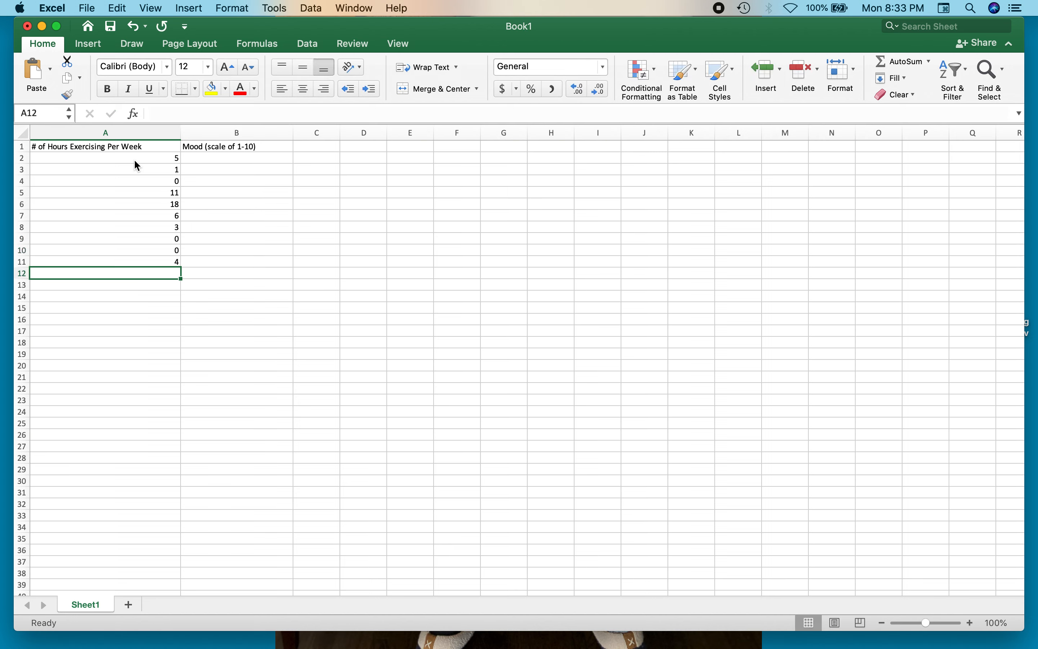
text(7)
key(Tab)
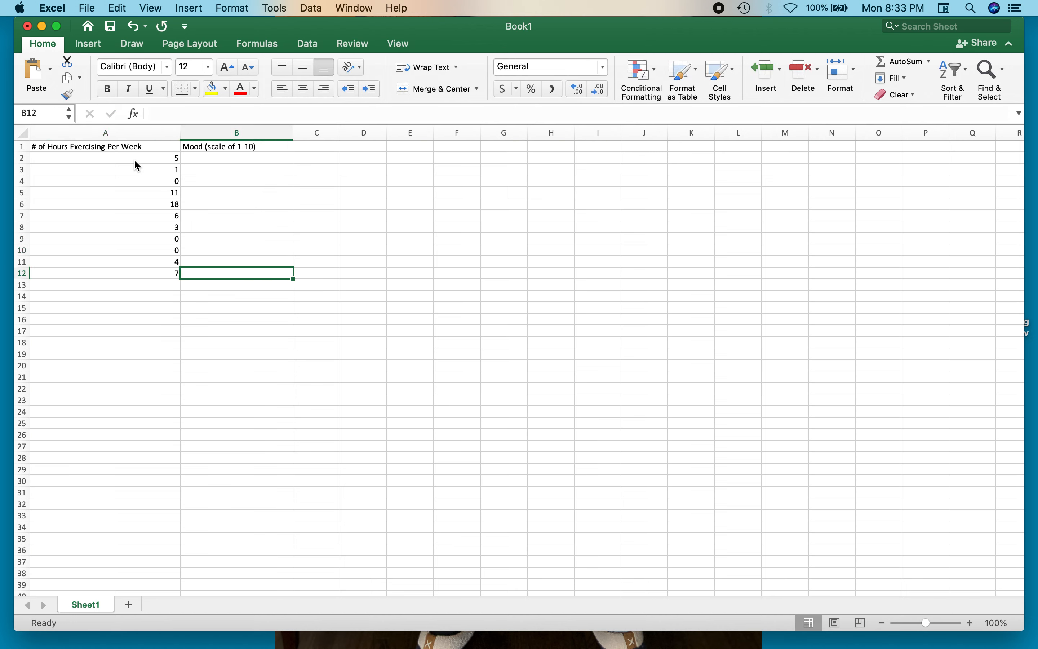
- Enter the mood scores 6, 4, 7, 6 and 9.5 in cells B2 to B6
key(Up)
key(Up)
key(Up)
key(Up)
key(Up)
key(Up)
key(Up)
key(Up)
key(Up)
key(Up)
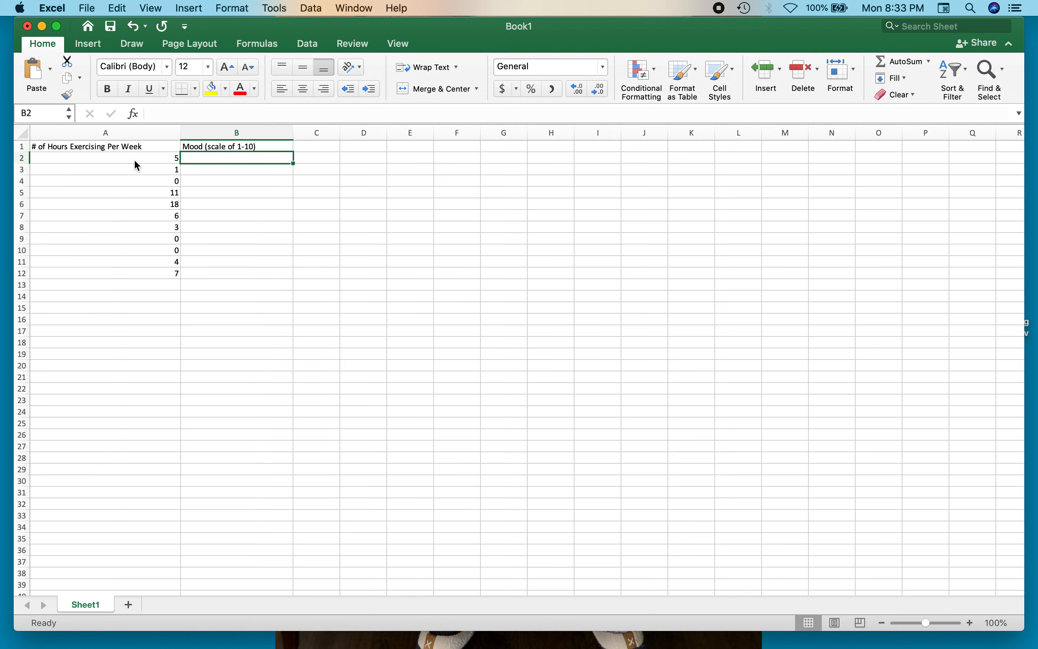
text(6)
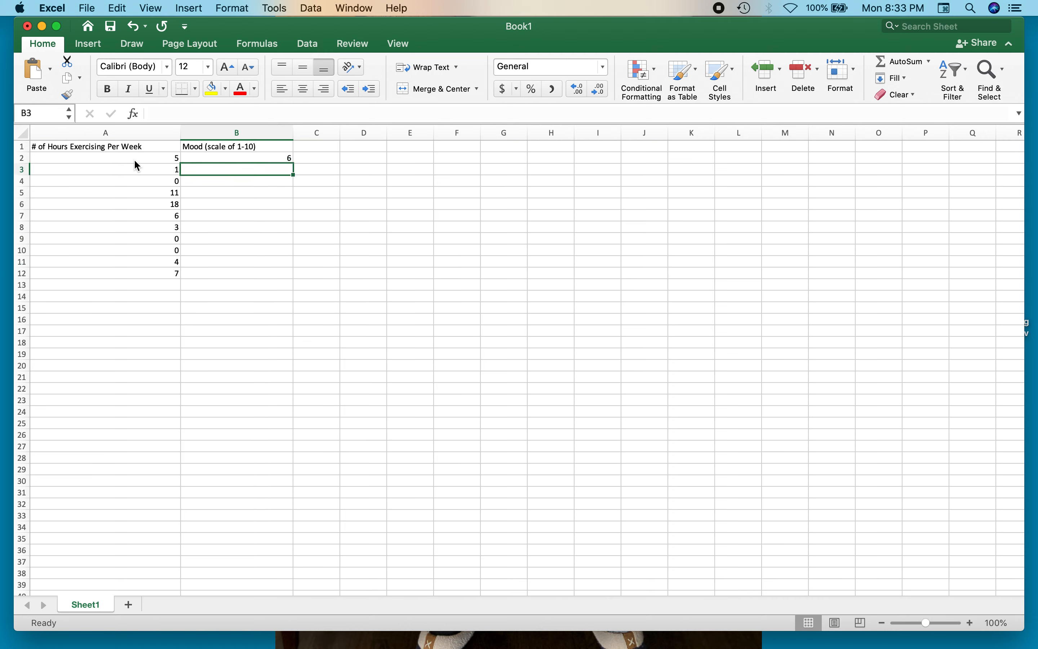
key(Return)
text(4)
key(Return)
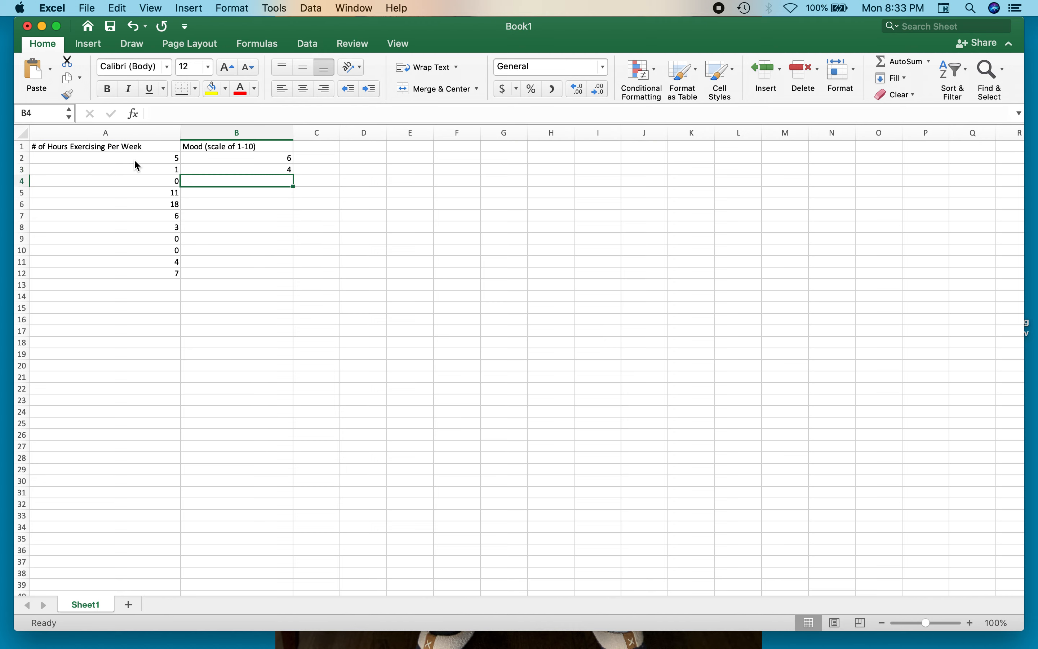
text(7)
key(Return)
text(6)
key(Return)
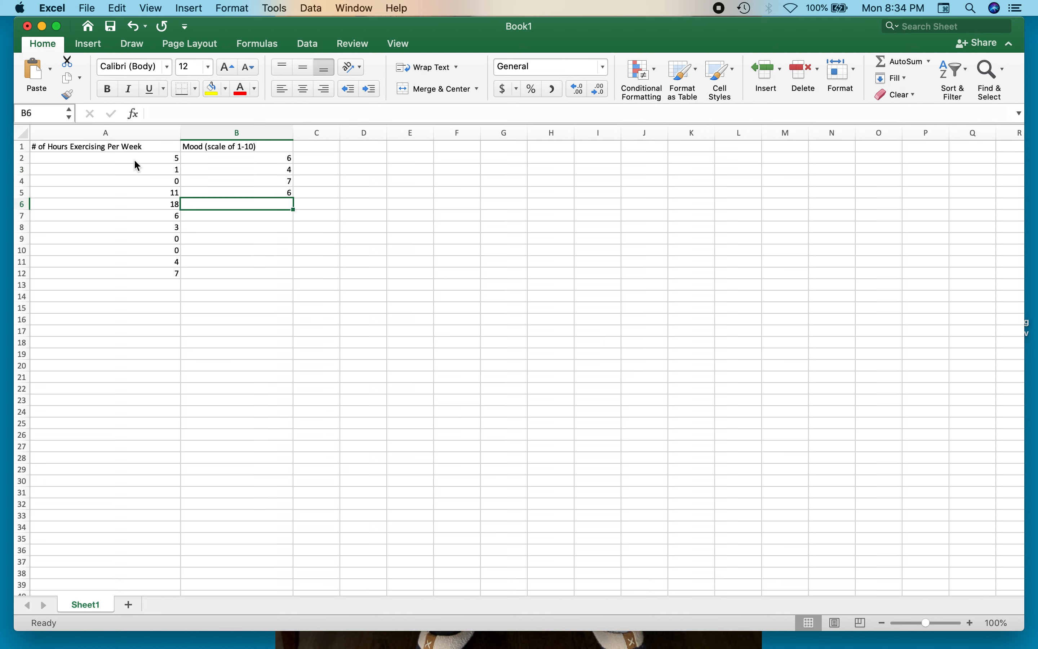
text(9.5)
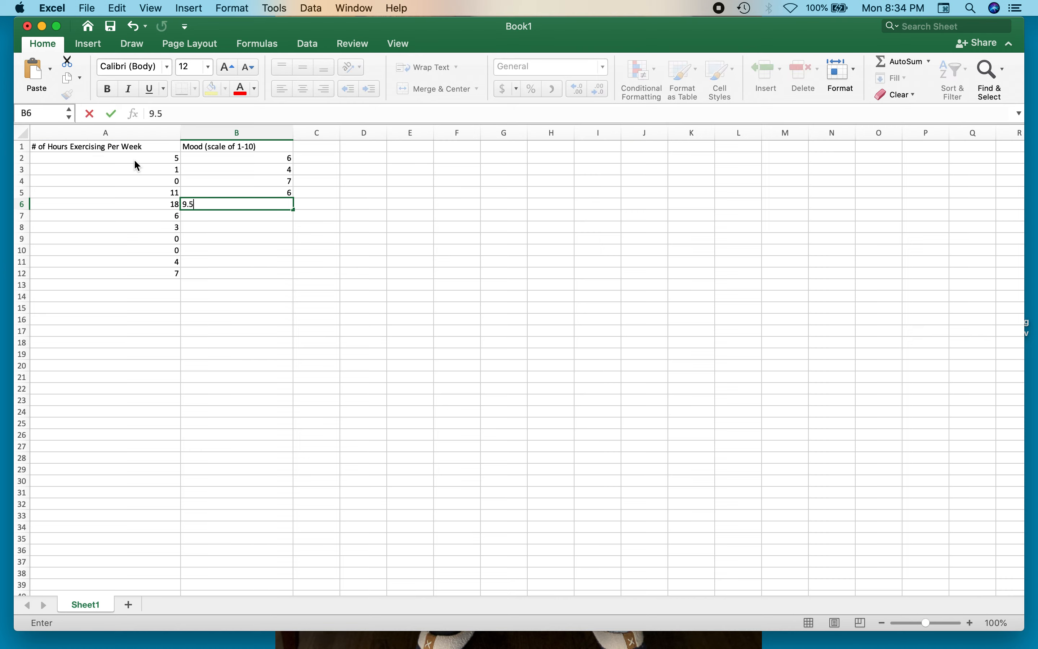
key(Return)
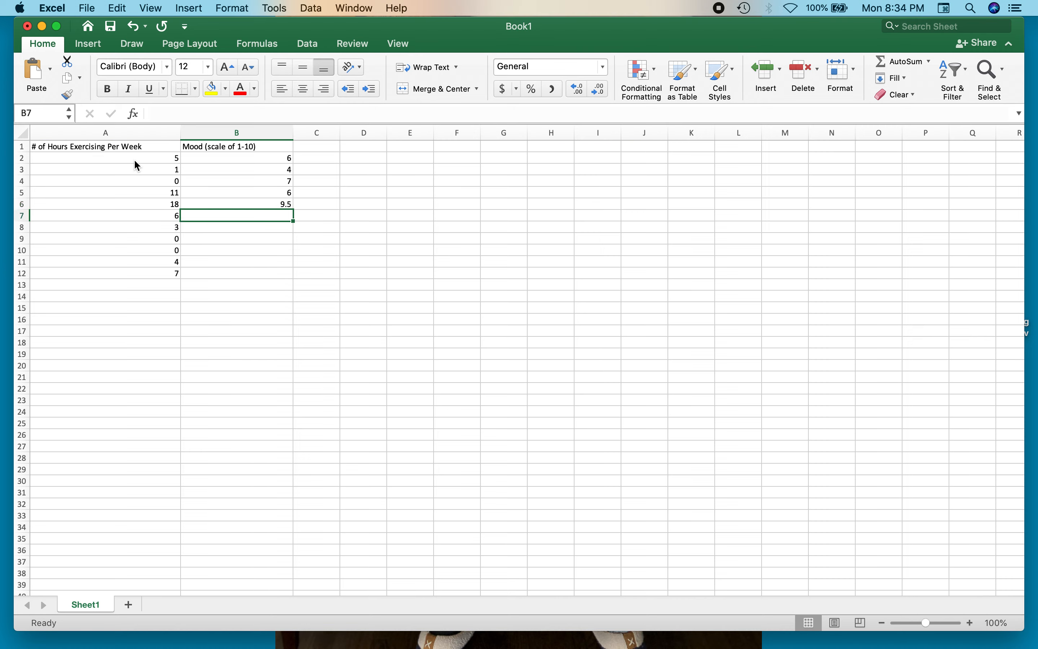
- Continue the mood scores with 7.5, 5, 4, 1, 7 and 8 in cells B7 to B12
text(7.5)
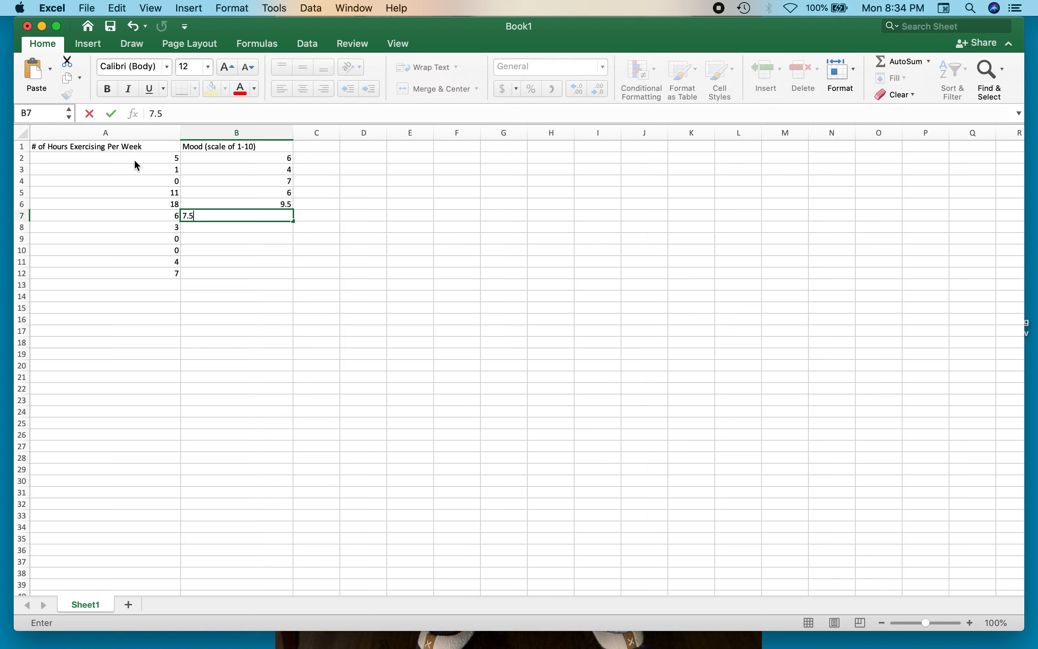
key(Return)
text(5)
key(Return)
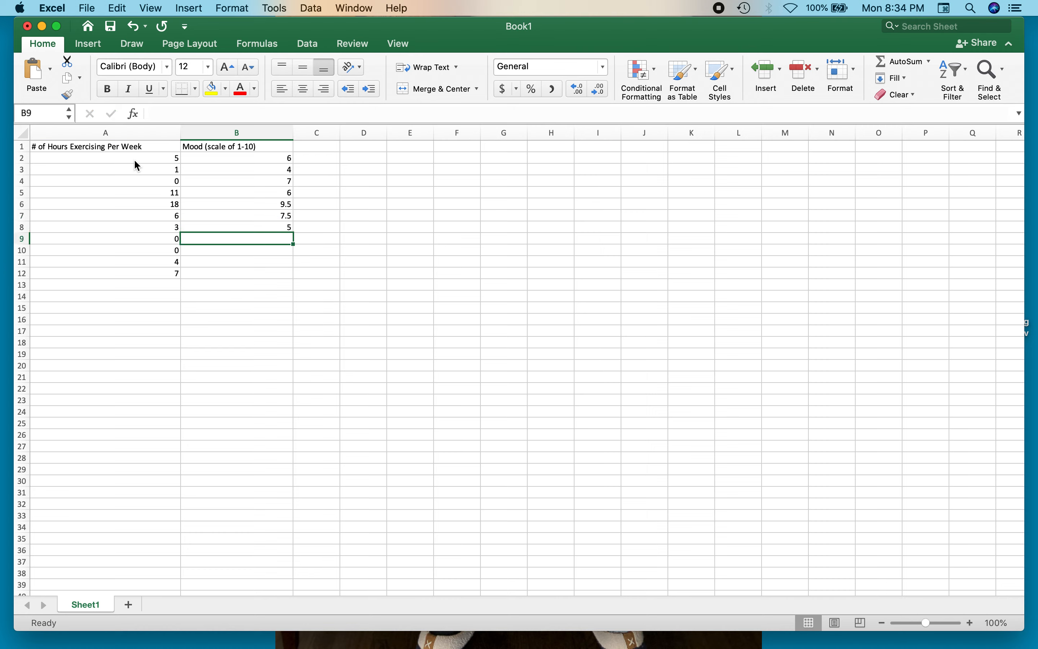
text(4)
key(Return)
text(1)
key(Return)
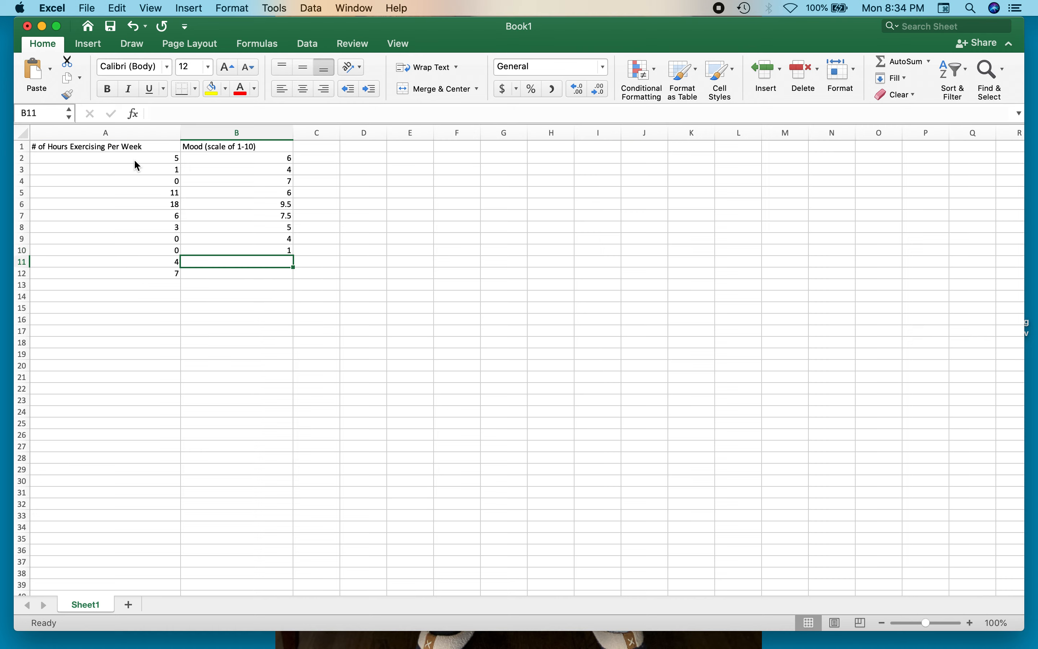
text(7)
key(Return)
text(8)
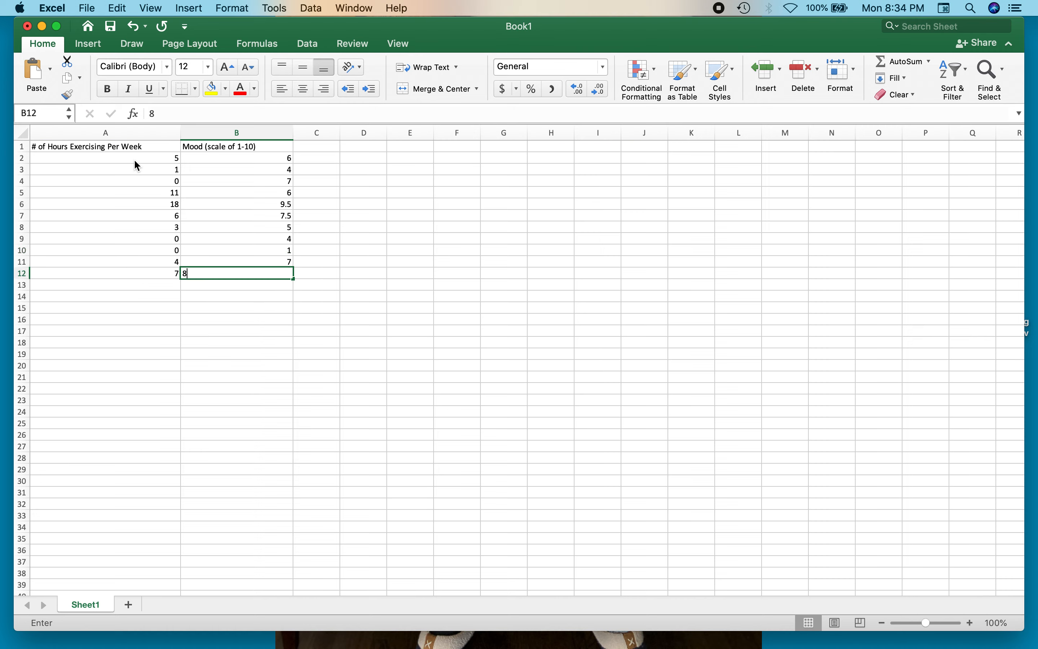
key(Return)
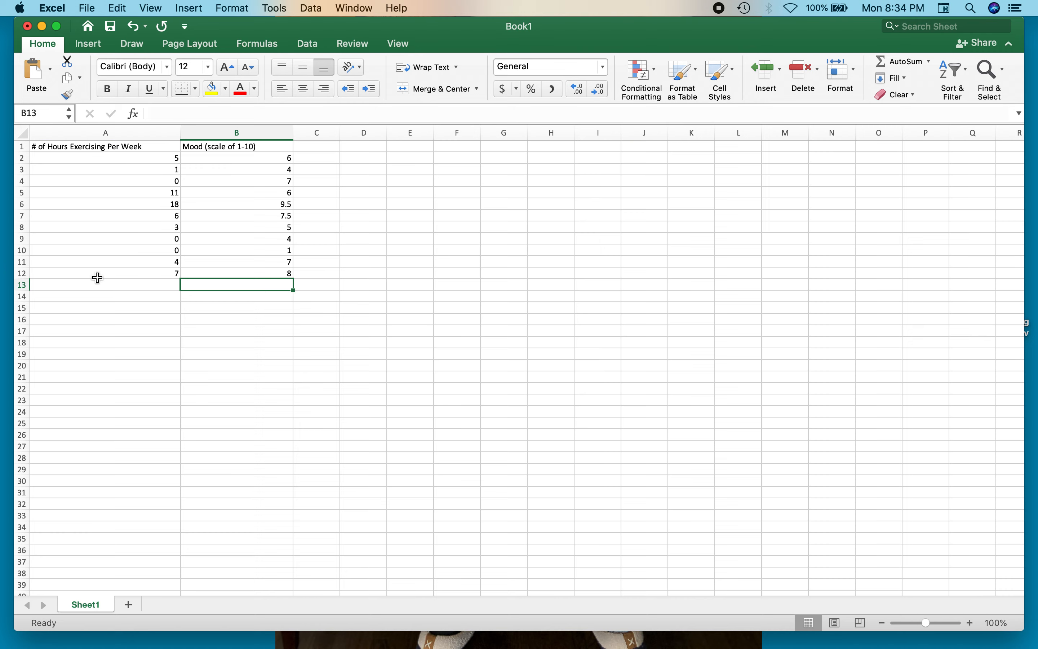
- Insert a markers-only scatter chart from A2:B12 and enlarge it to span about columns C to M, rows 2 to 27
mouse_move(158, 160)
mouse_down()
mouse_move(196, 195)
mouse_move(232, 258)
mouse_move(144, 157)
mouse_up()
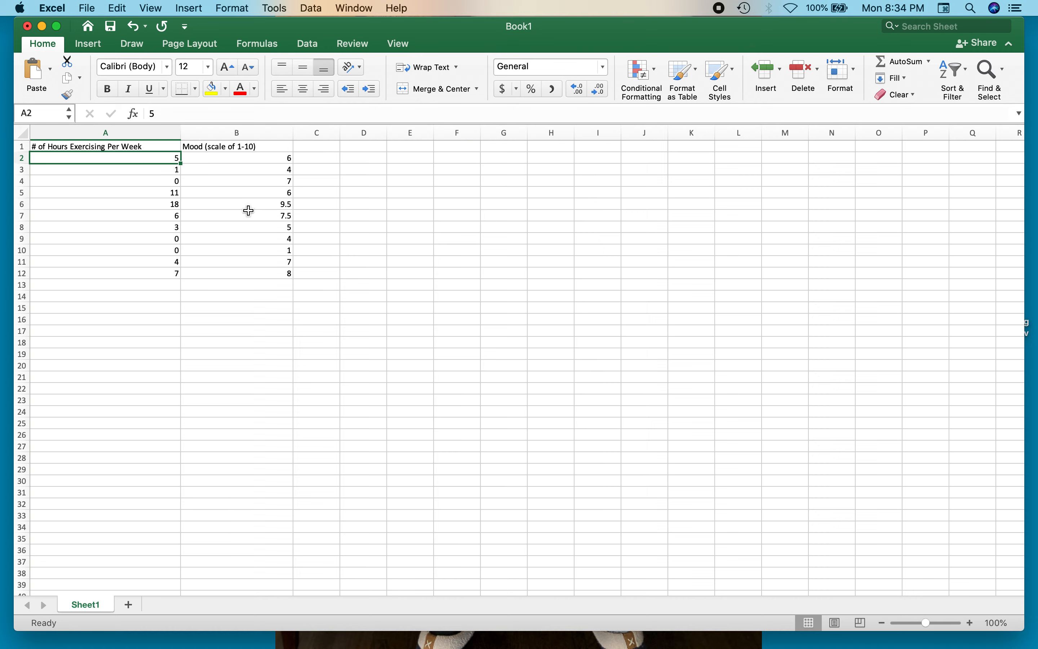
drag(157, 158, 265, 271)
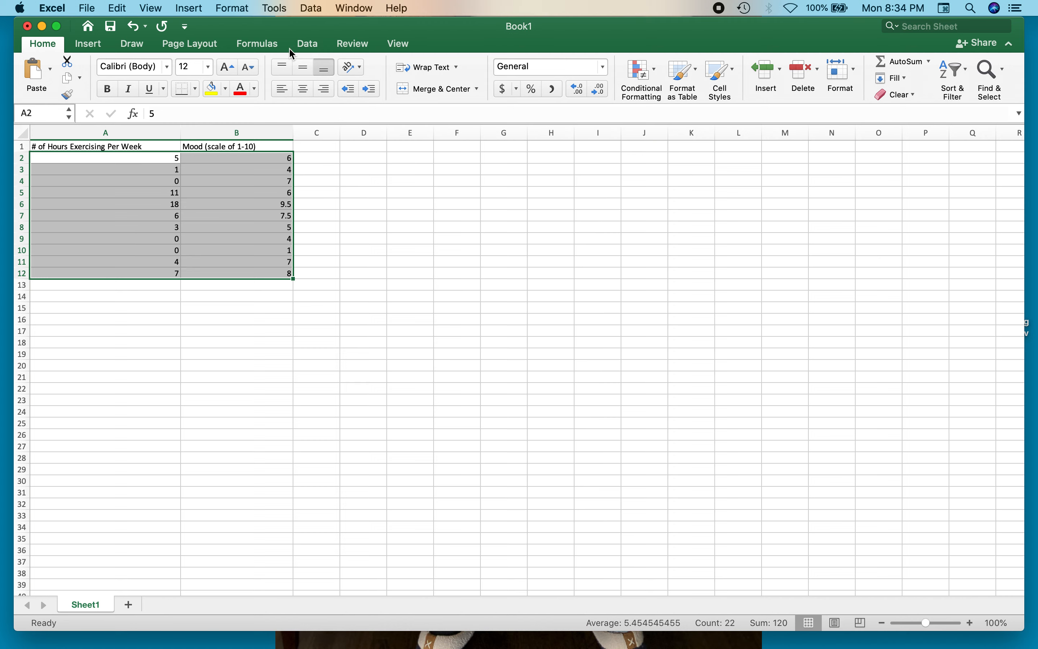
click(99, 45)
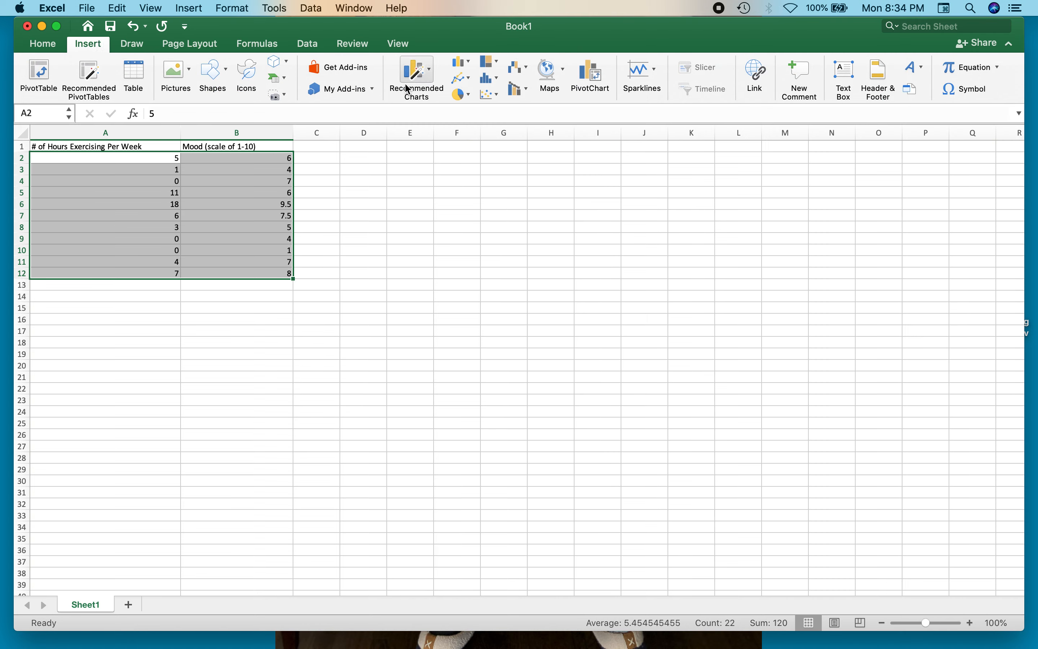
click(497, 99)
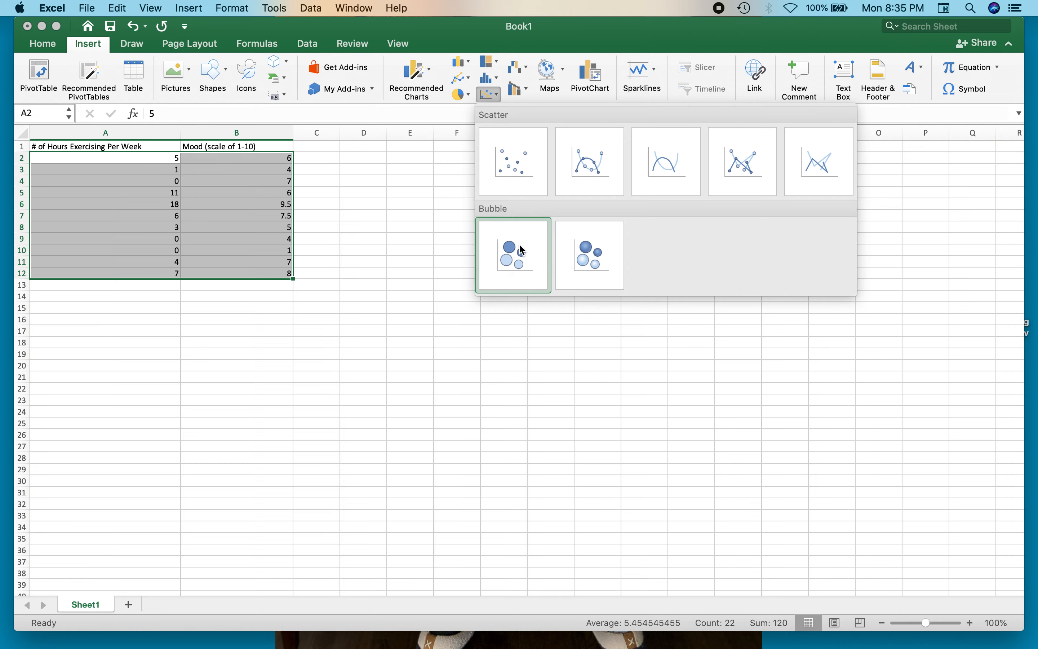
click(516, 161)
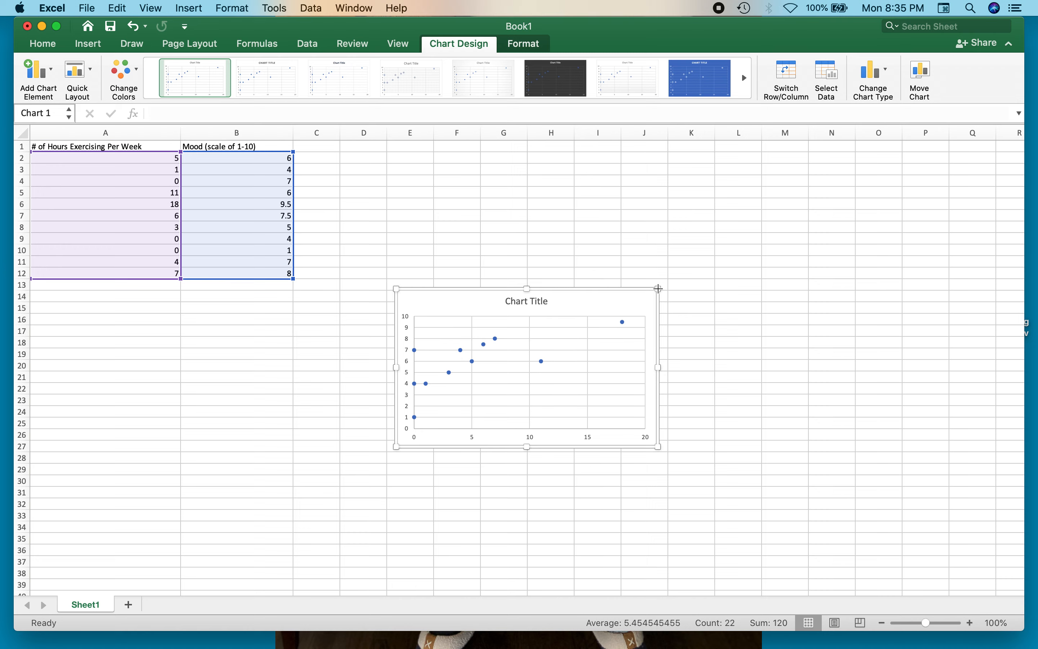
drag(657, 288, 783, 168)
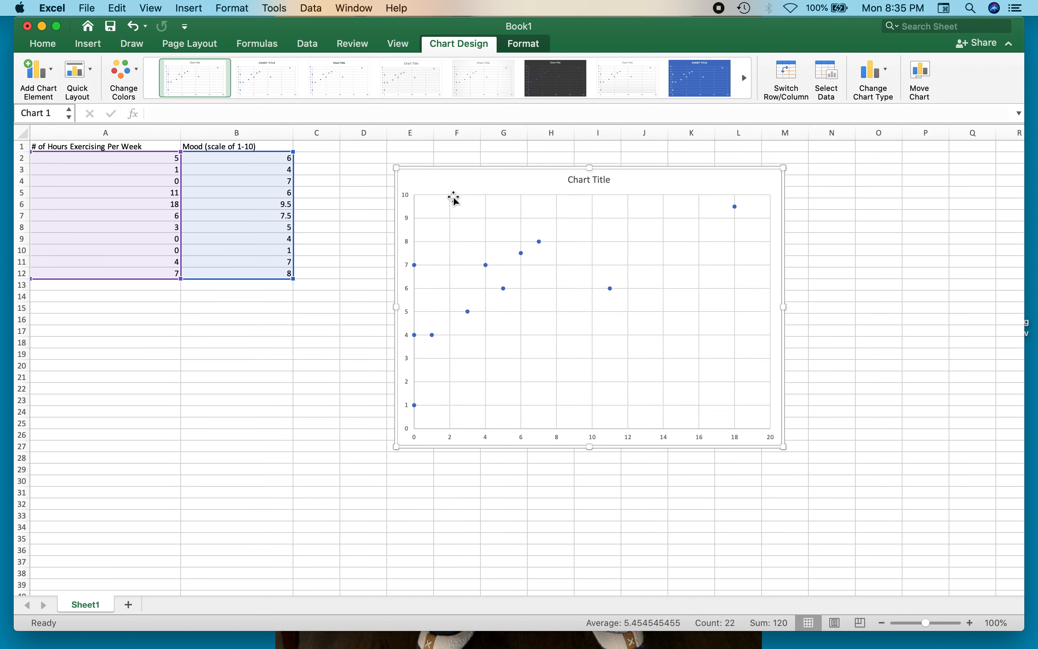
drag(397, 172, 307, 151)
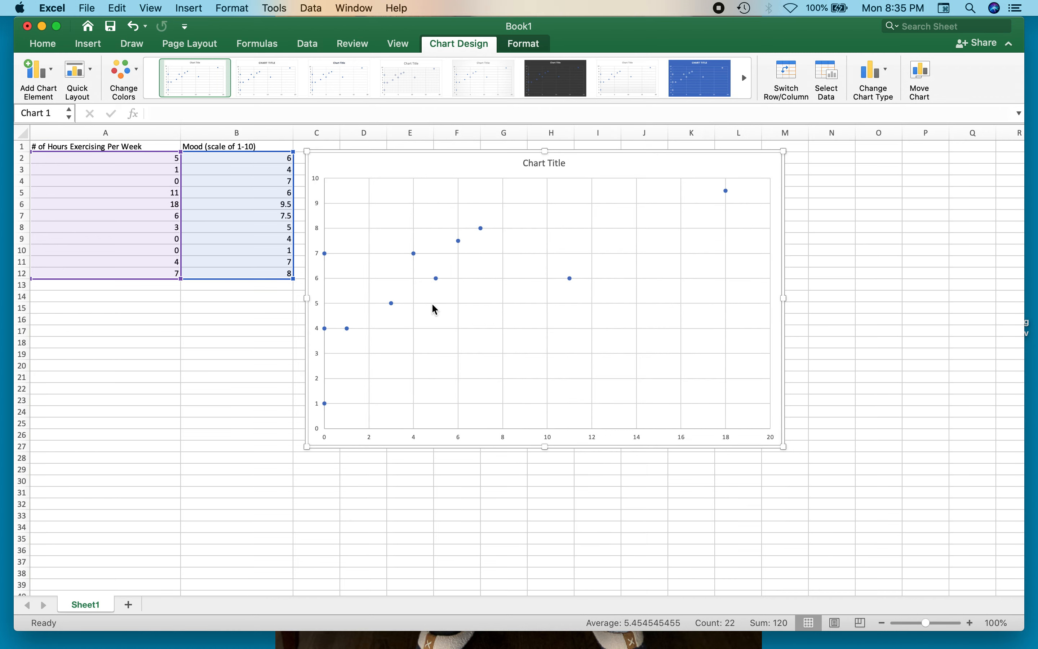
- Apply the chart style with the dark background to the scatter chart
click(576, 90)
click(691, 92)
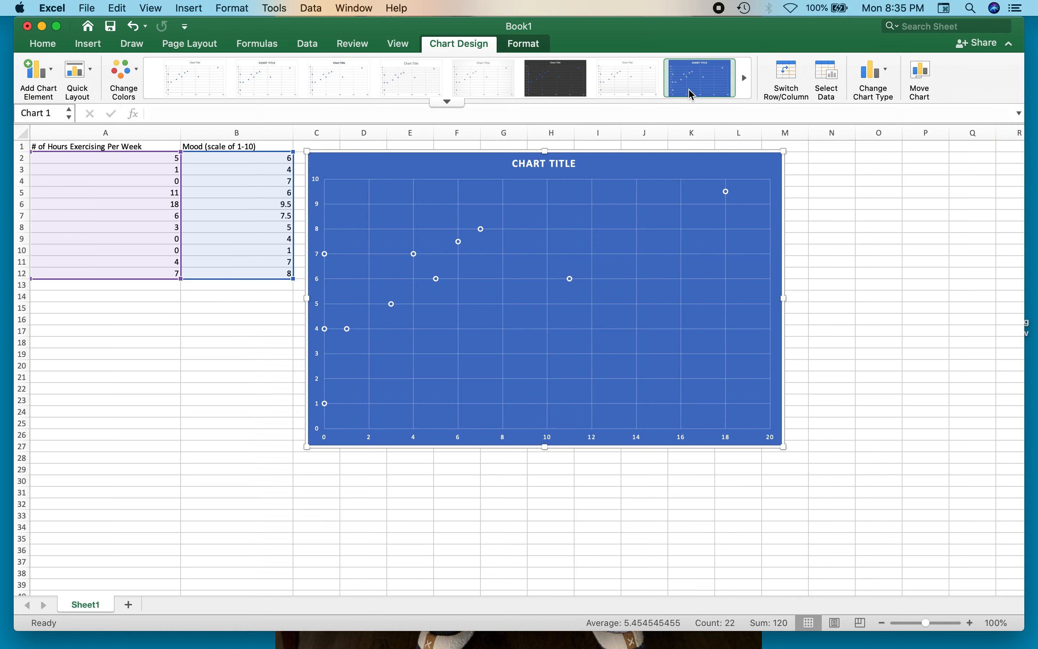
click(587, 92)
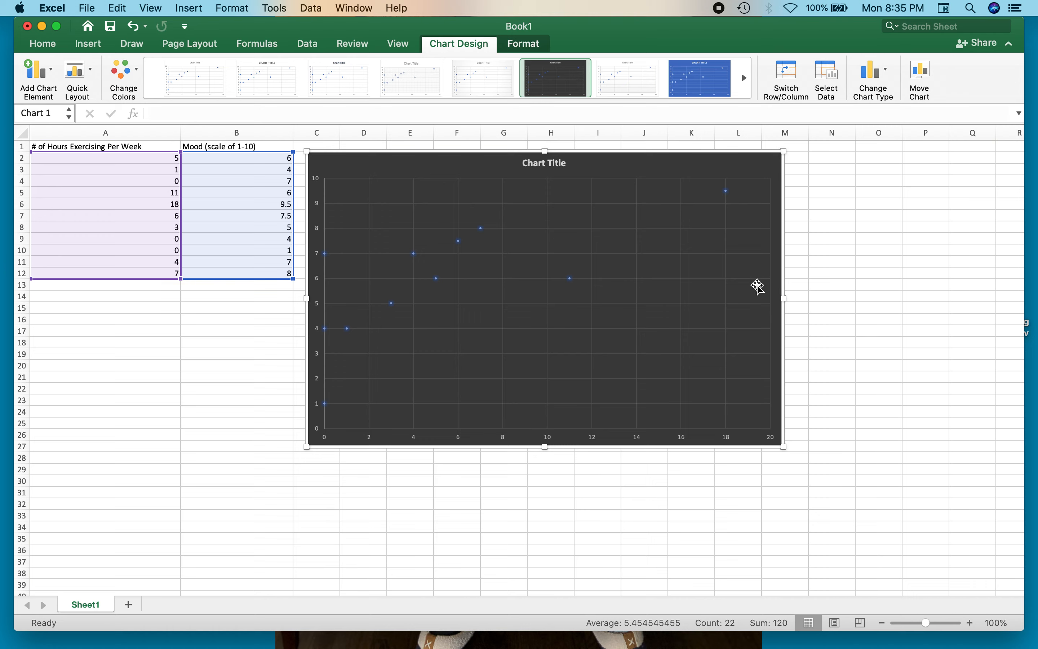
click(817, 296)
click(768, 218)
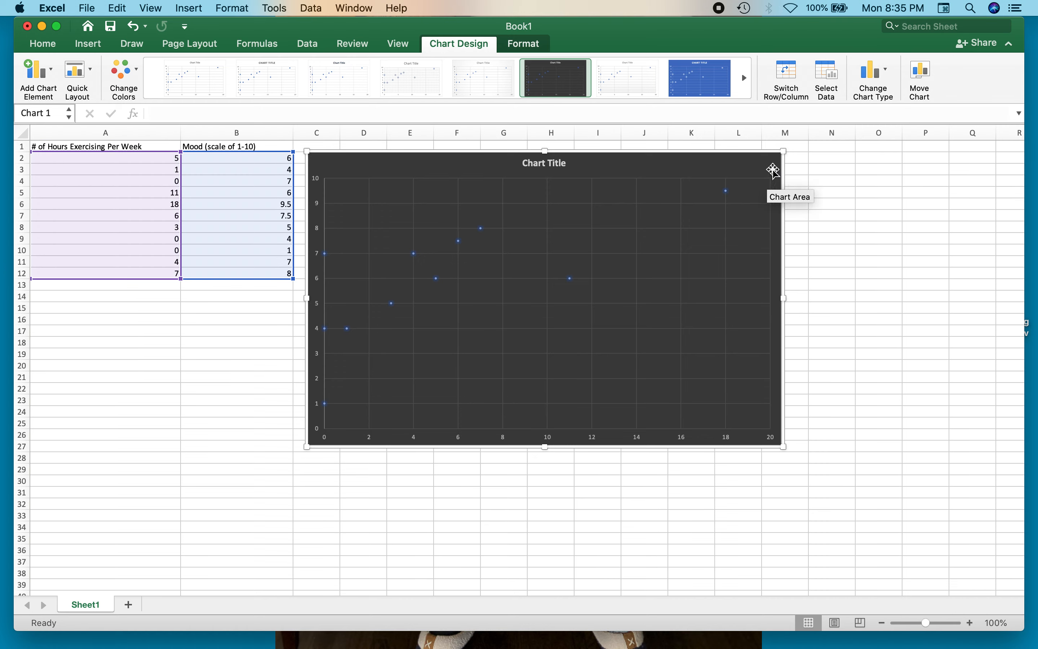
click(53, 74)
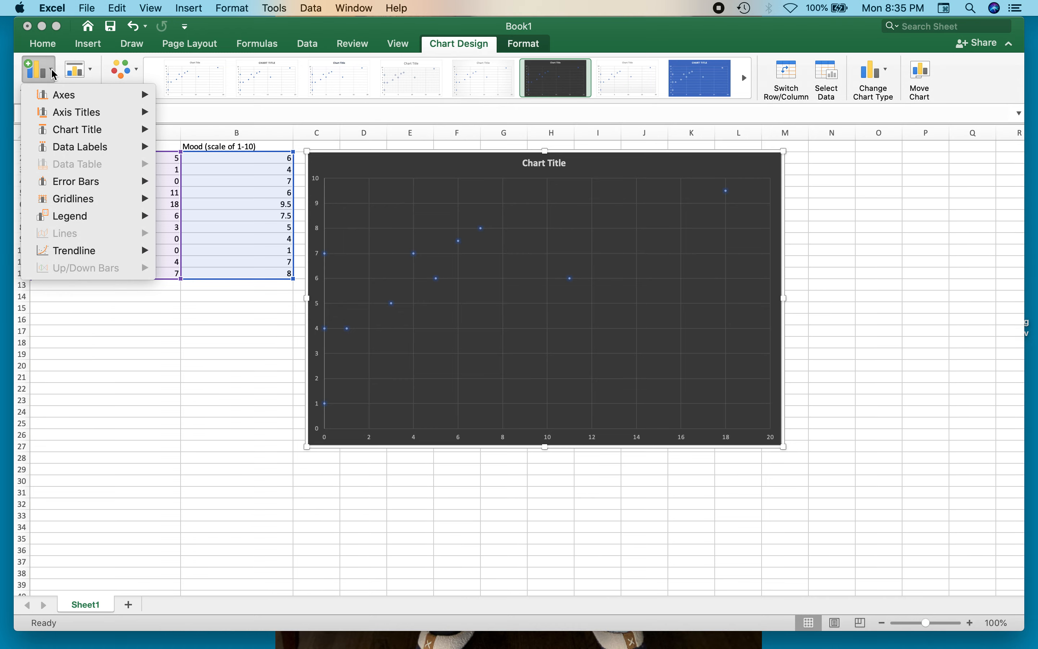
click(666, 171)
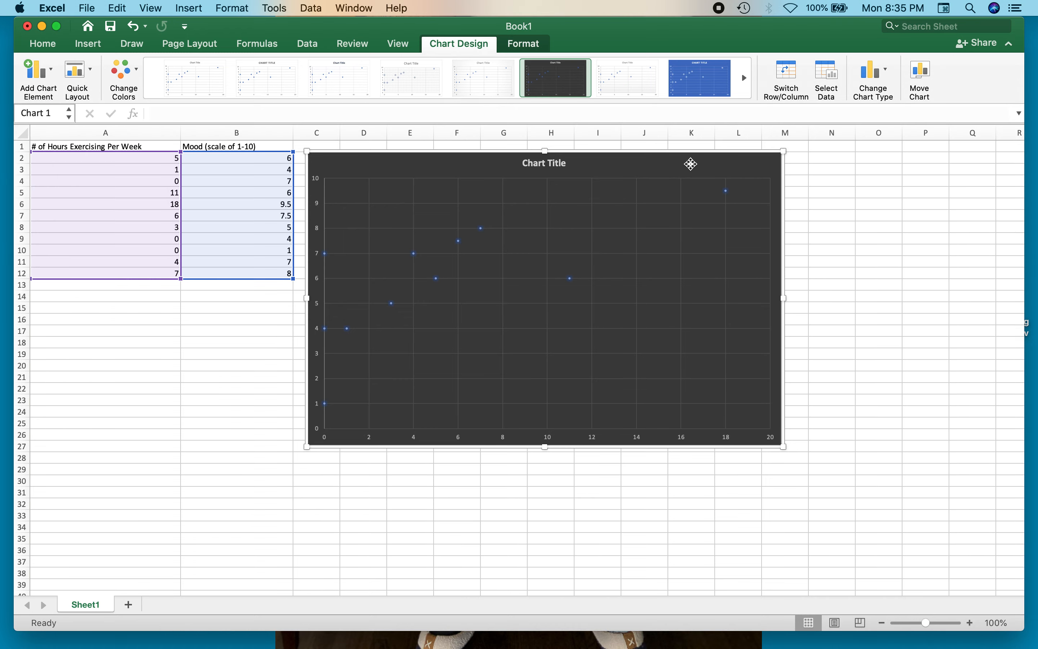
click(858, 182)
scroll(761, 206, right, 1)
scroll(765, 210, left, 1)
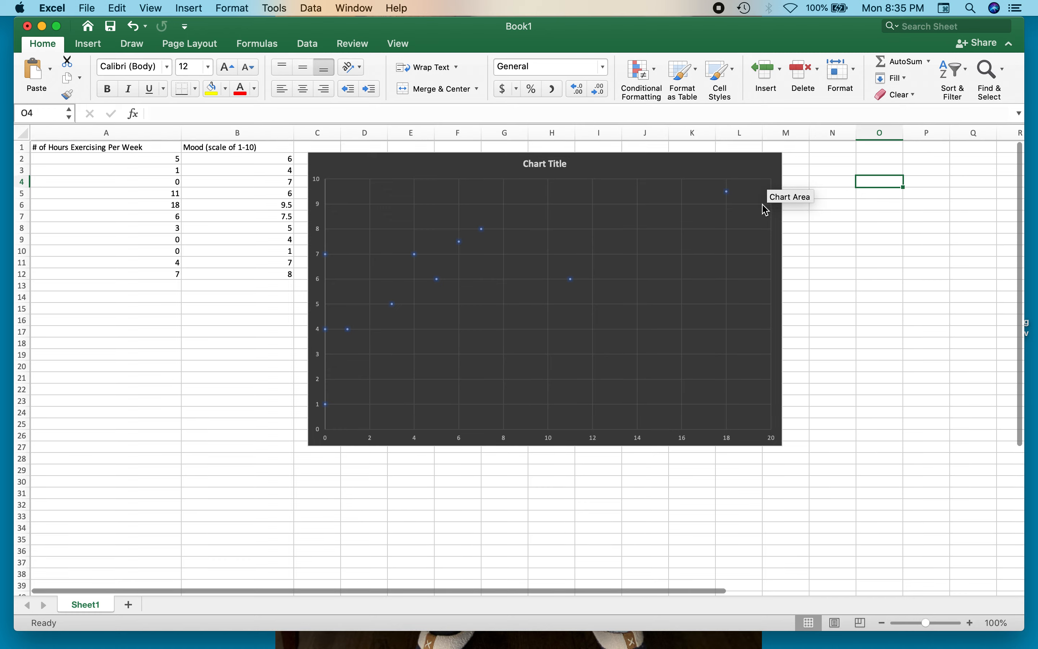
- Move the scatter chart down and slightly right so it covers about columns C to M, rows 5 to 30
click(767, 167)
drag(756, 163, 758, 203)
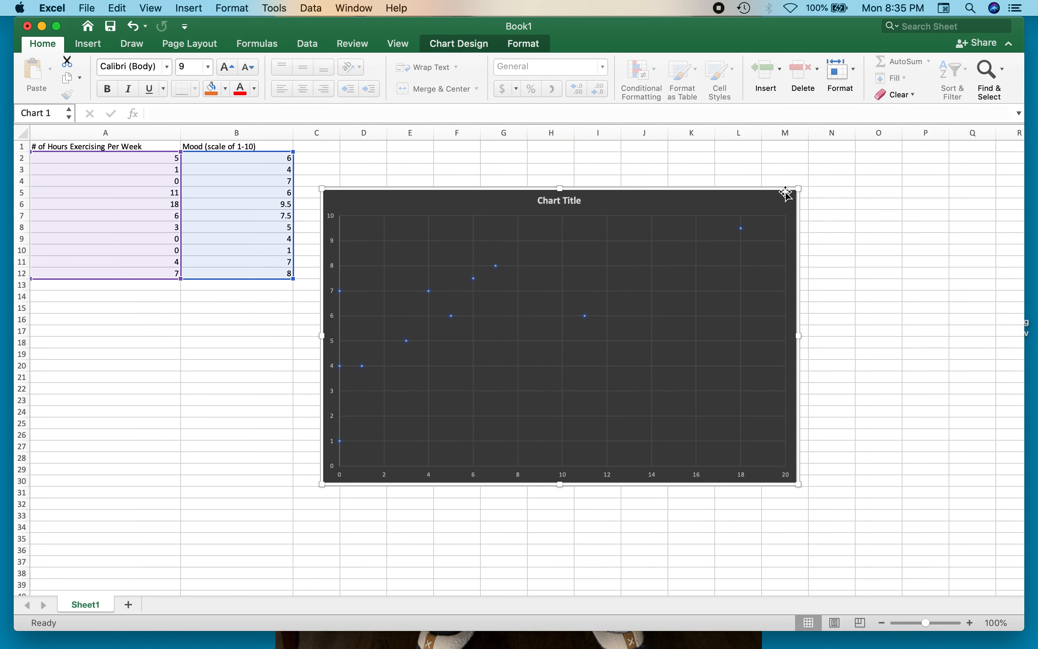
click(667, 208)
click(88, 43)
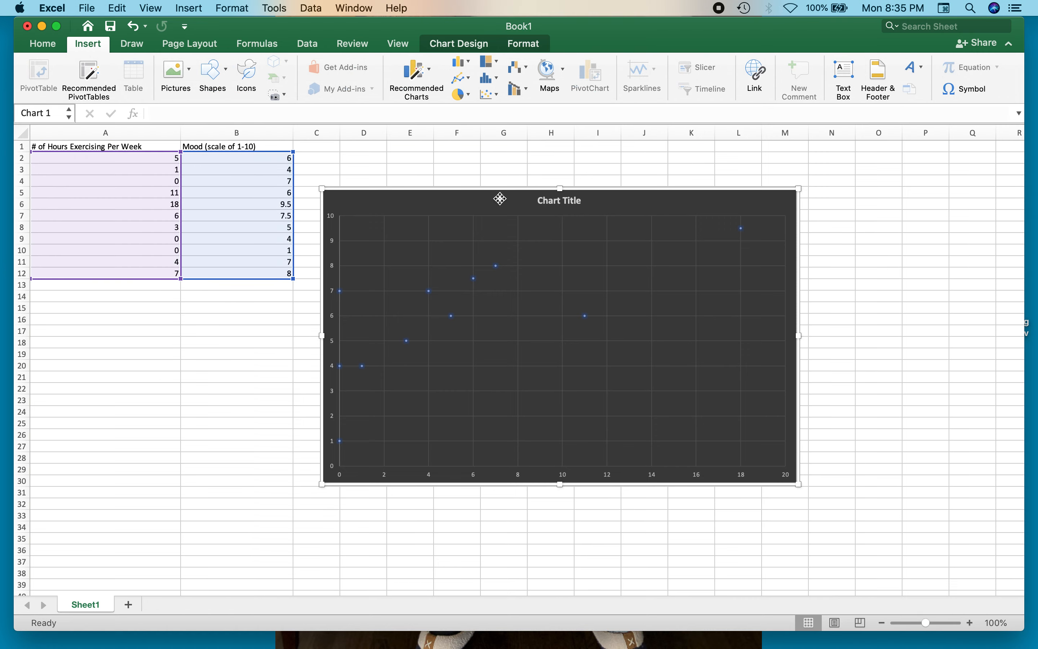
click(582, 178)
click(582, 194)
click(126, 44)
click(59, 48)
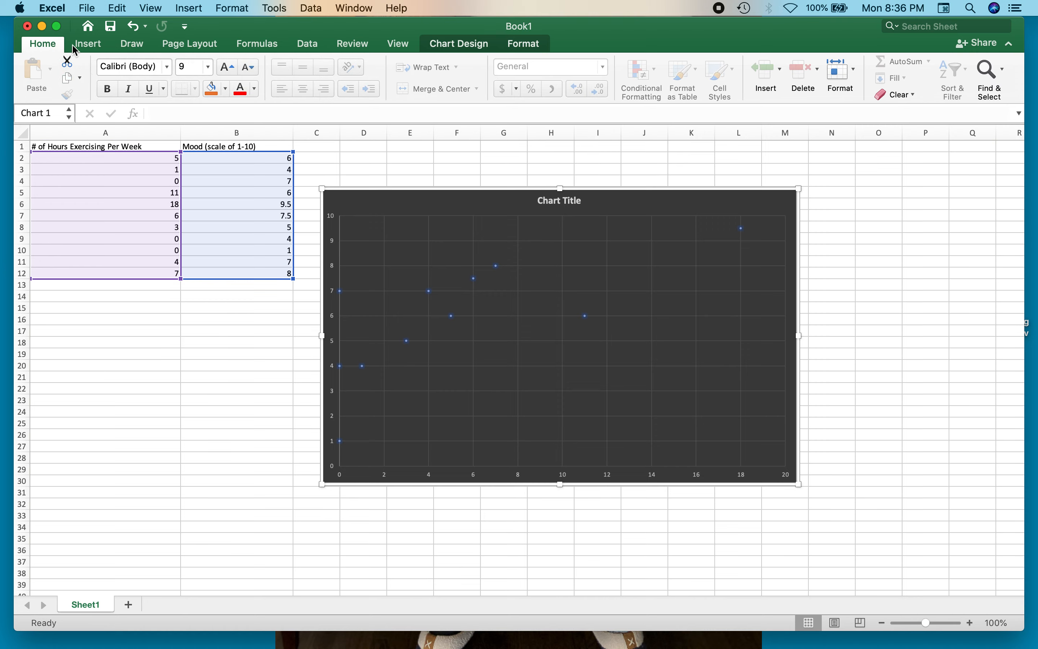
click(88, 48)
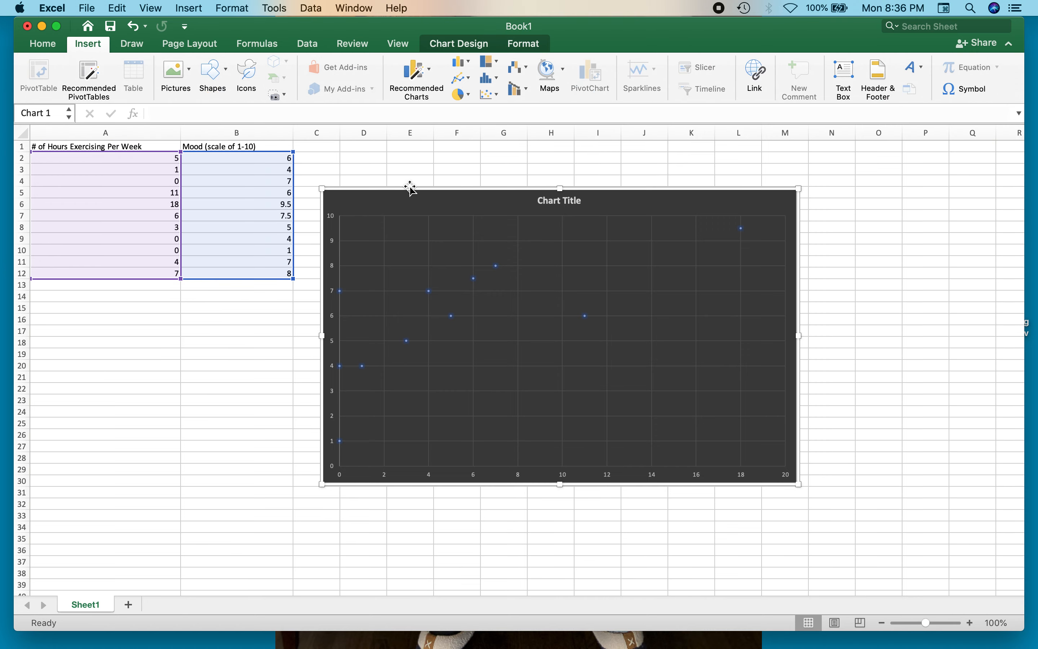
click(448, 160)
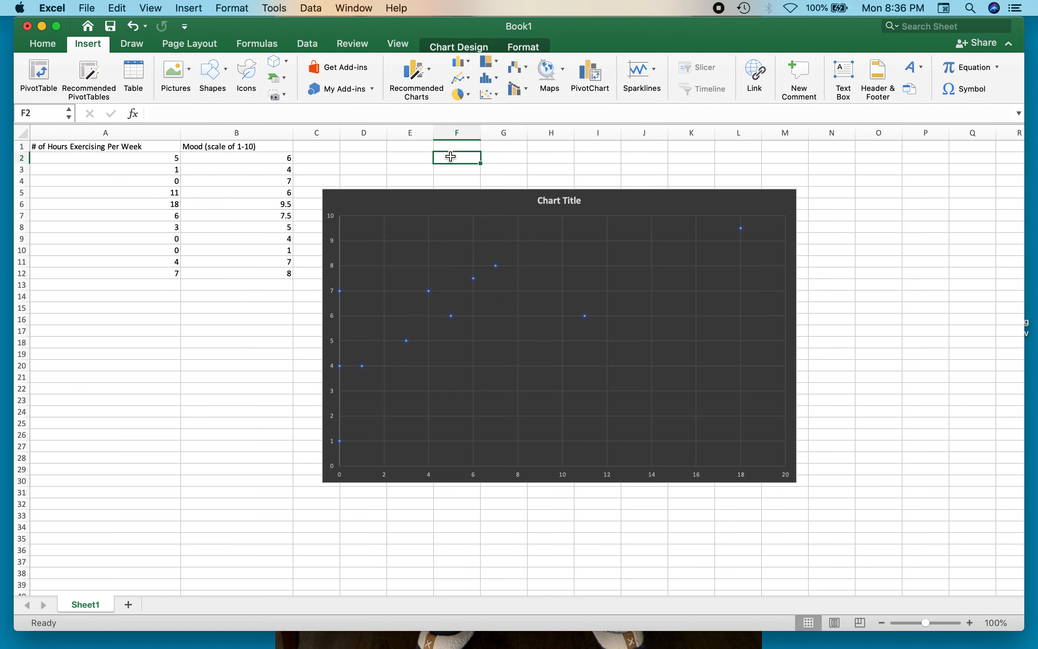
right_click(448, 208)
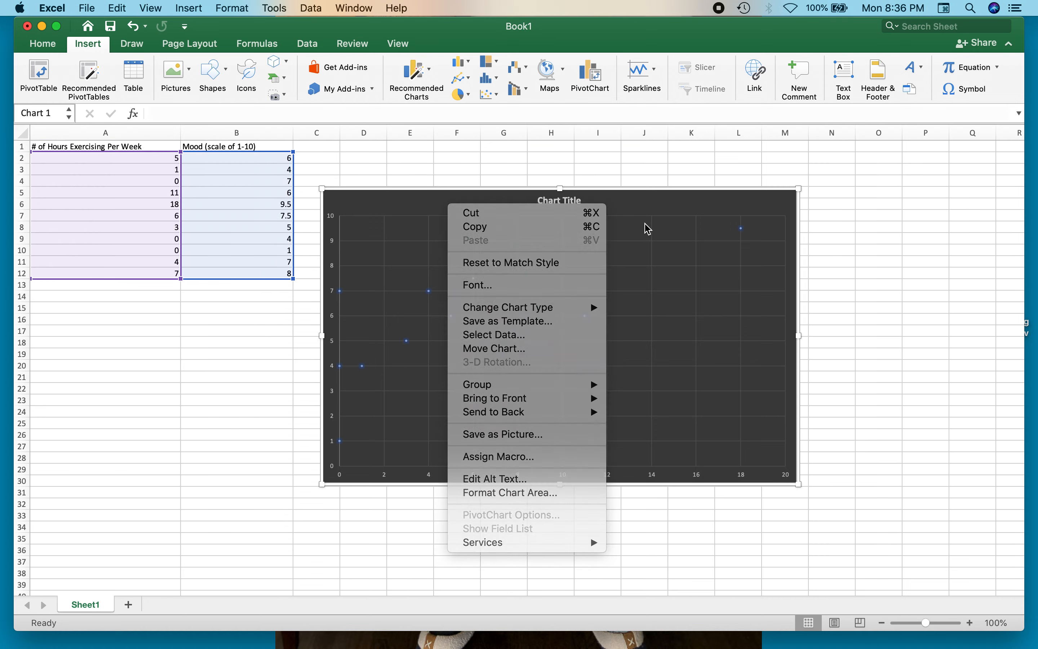
- Add axis titles to the scatter chart's horizontal and vertical axes
click(671, 202)
double_click(674, 195)
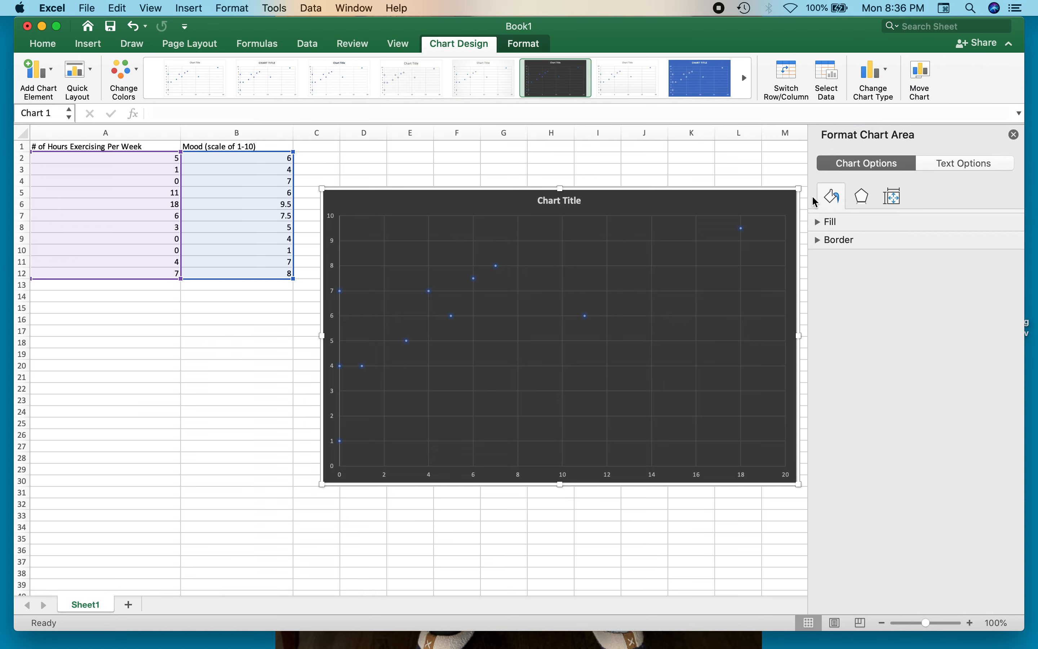
click(31, 76)
mouse_move(56, 102)
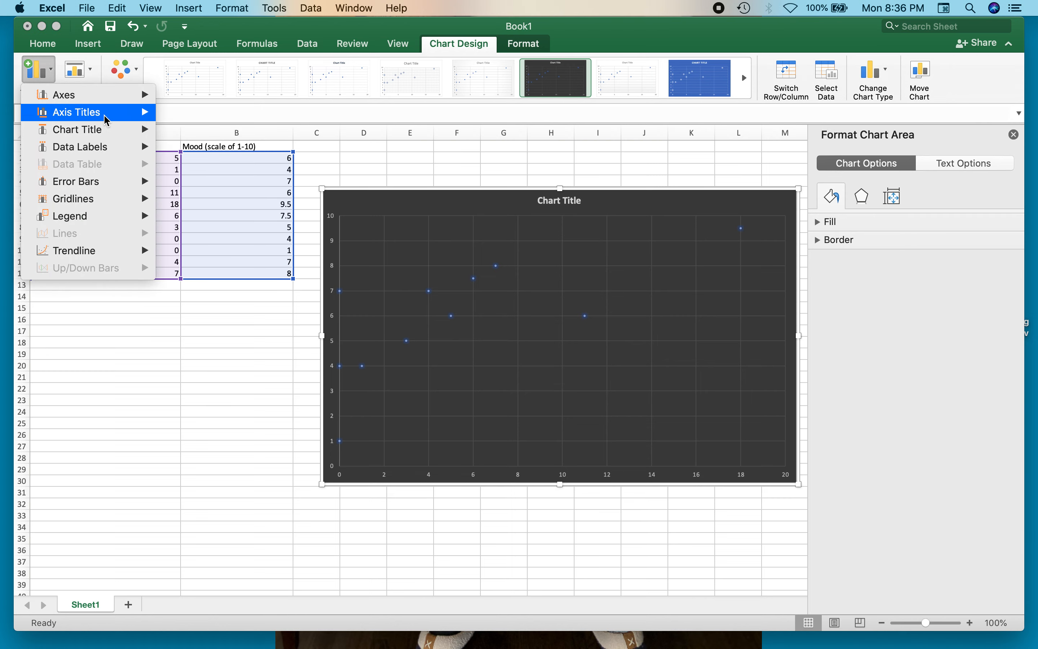
mouse_move(106, 120)
click(224, 176)
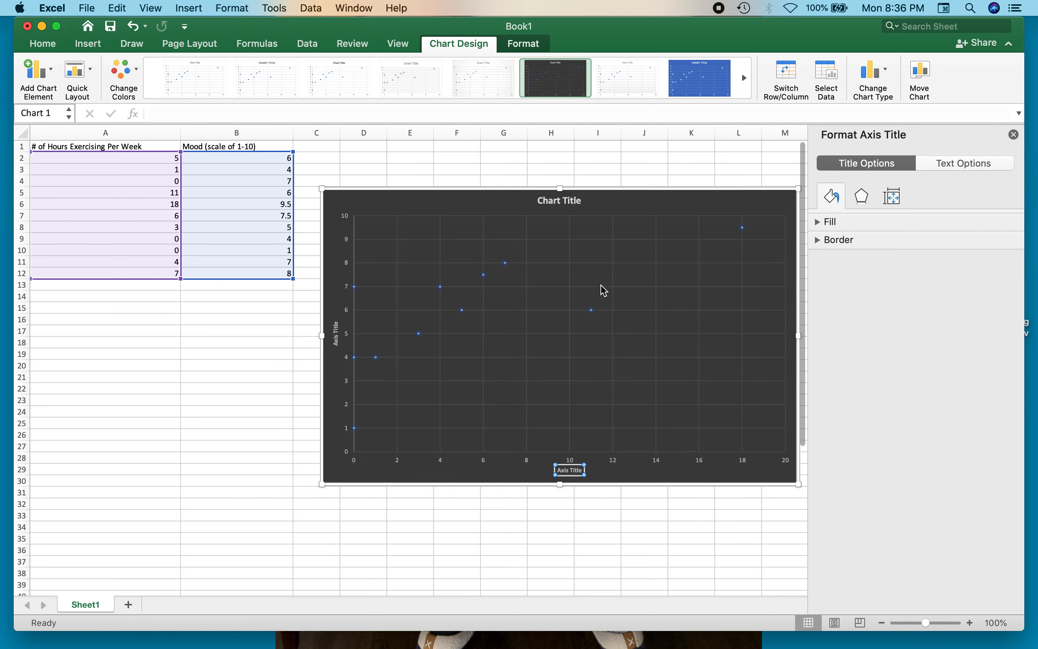
- Replace the horizontal axis title with "# of Hours Exercising Per Week"
double_click(574, 470)
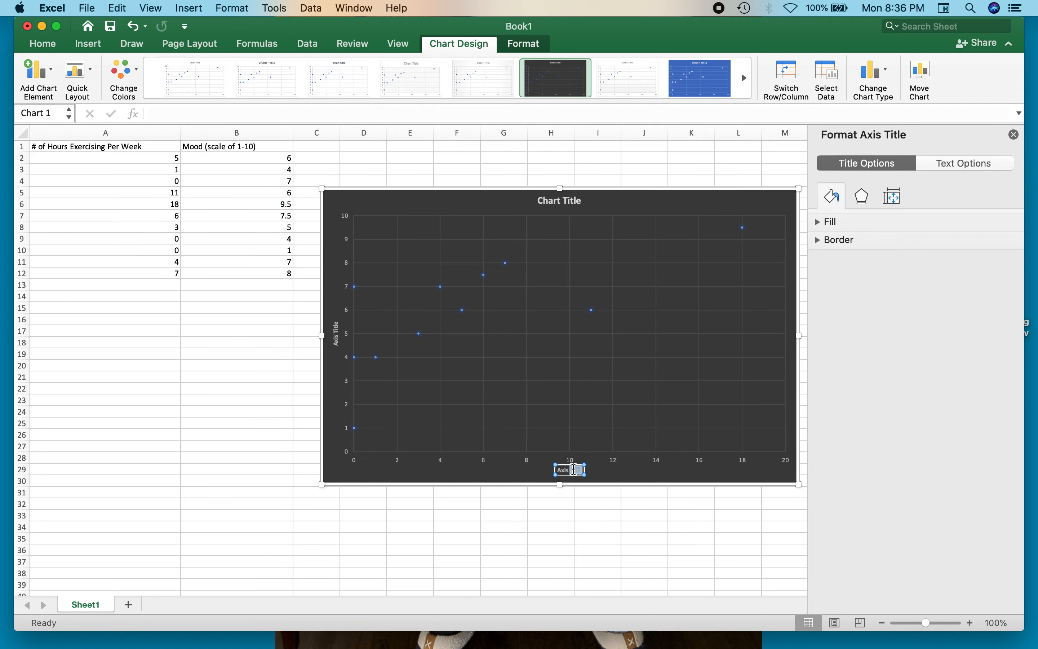
click(569, 469)
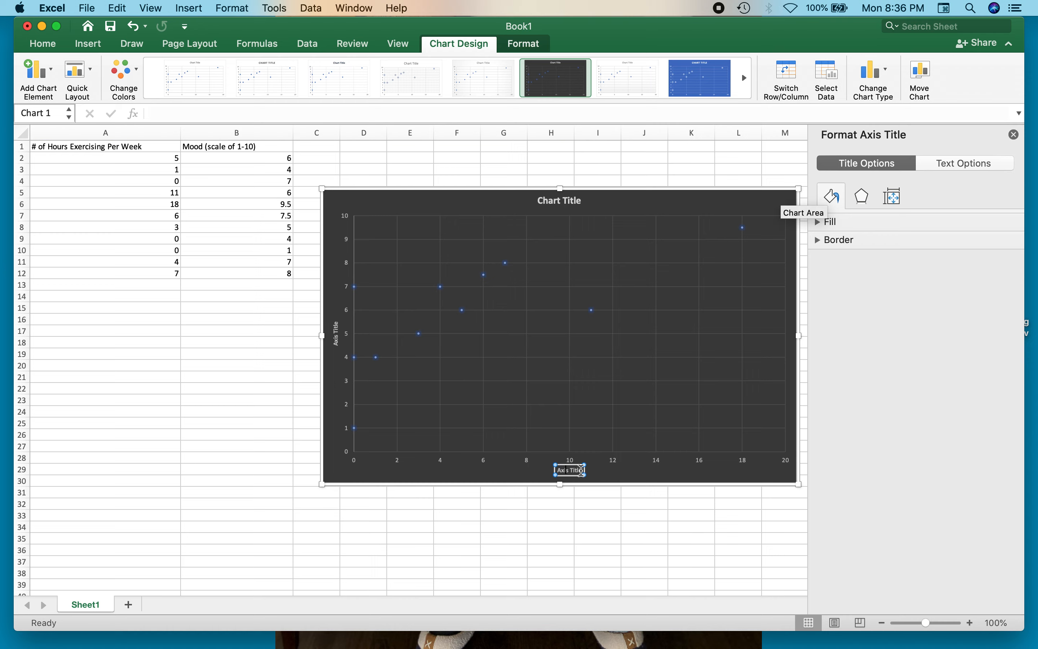
drag(580, 471, 550, 471)
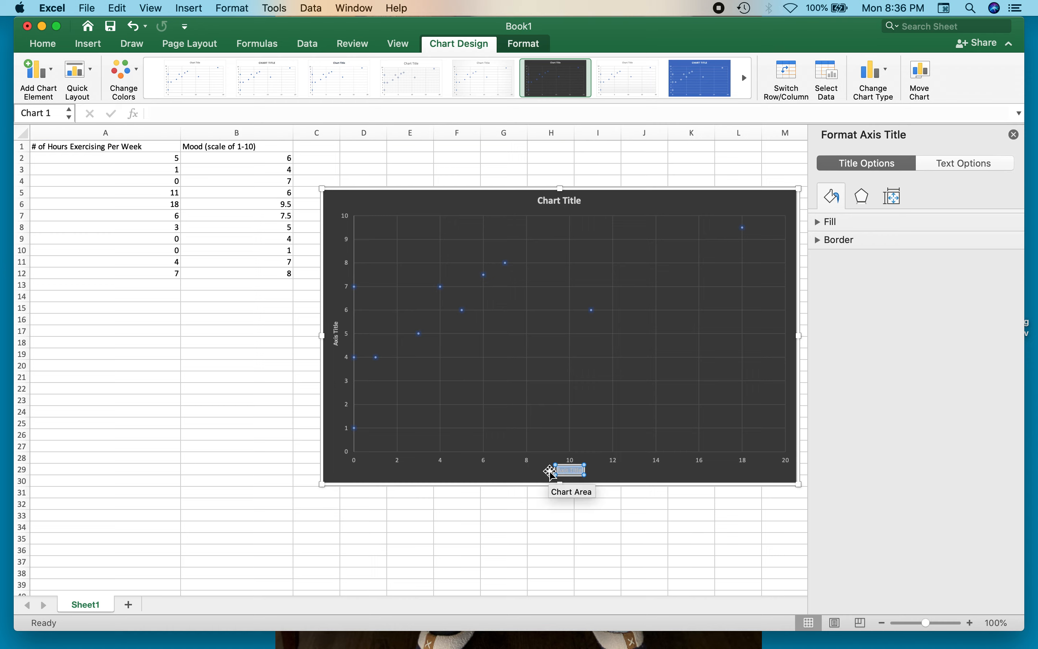
text(# of Hours Exercising Per Week)
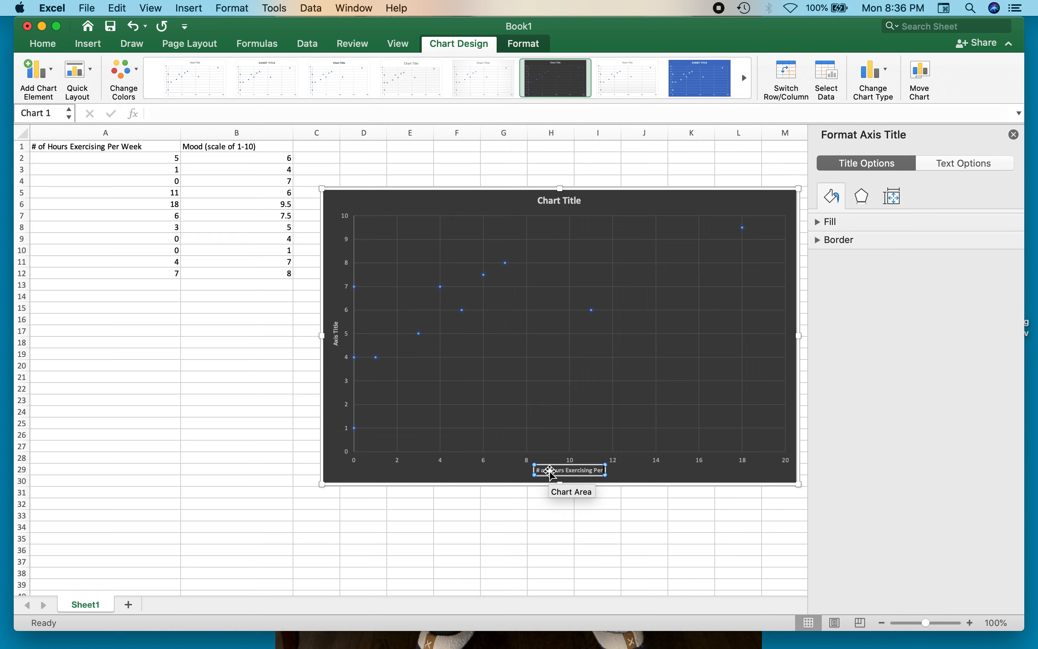
- Replace the vertical axis title with "Mood (scale of 1-10)" and close the formatting pane
click(335, 329)
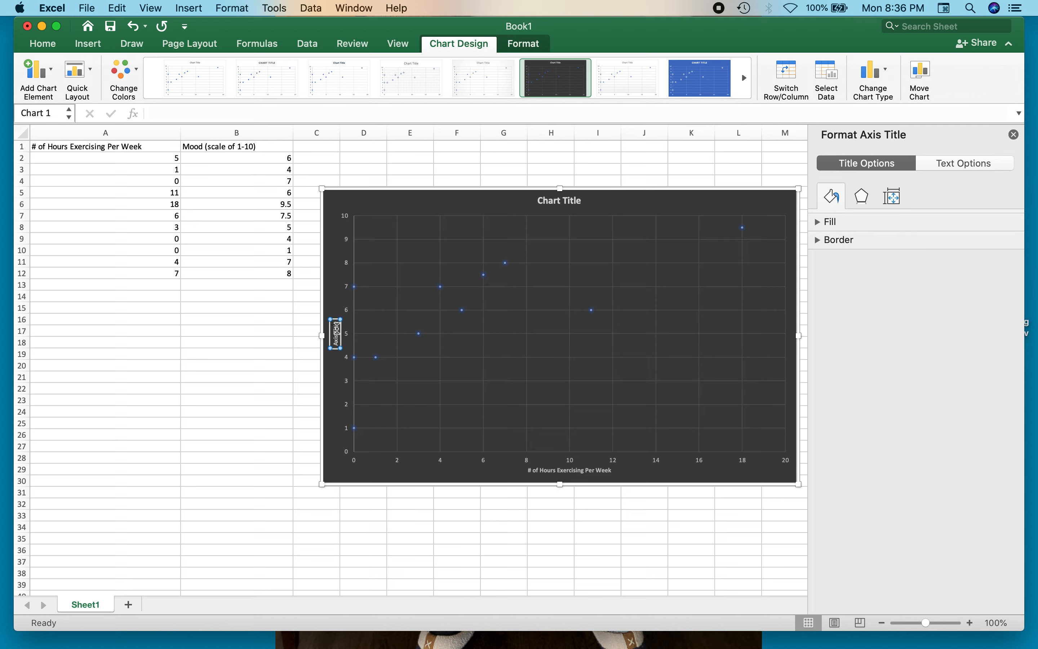
drag(337, 322, 337, 354)
text(Mood (scale of 1-10))
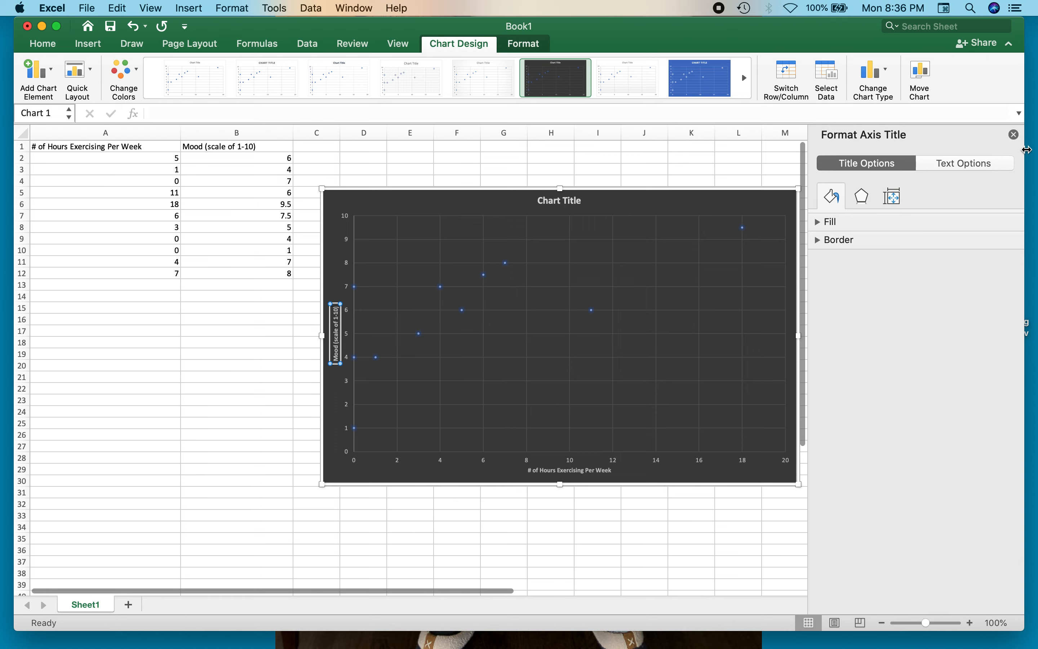
click(1013, 134)
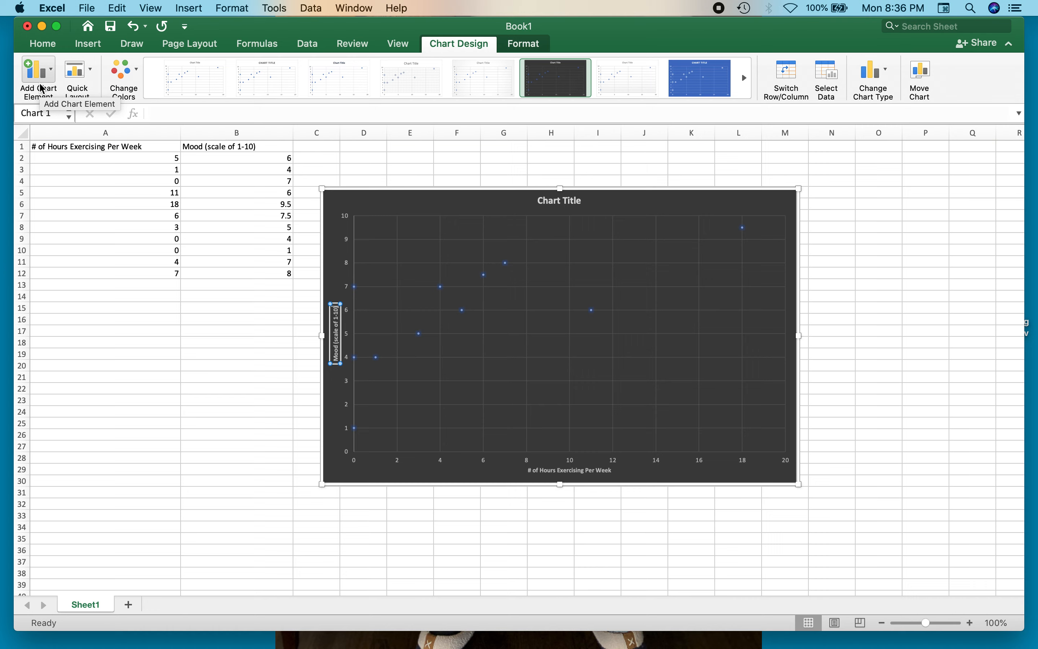
- Add a linear trendline to the chart and enlarge the chart to span about columns C to N, rows 3 to 30
click(50, 77)
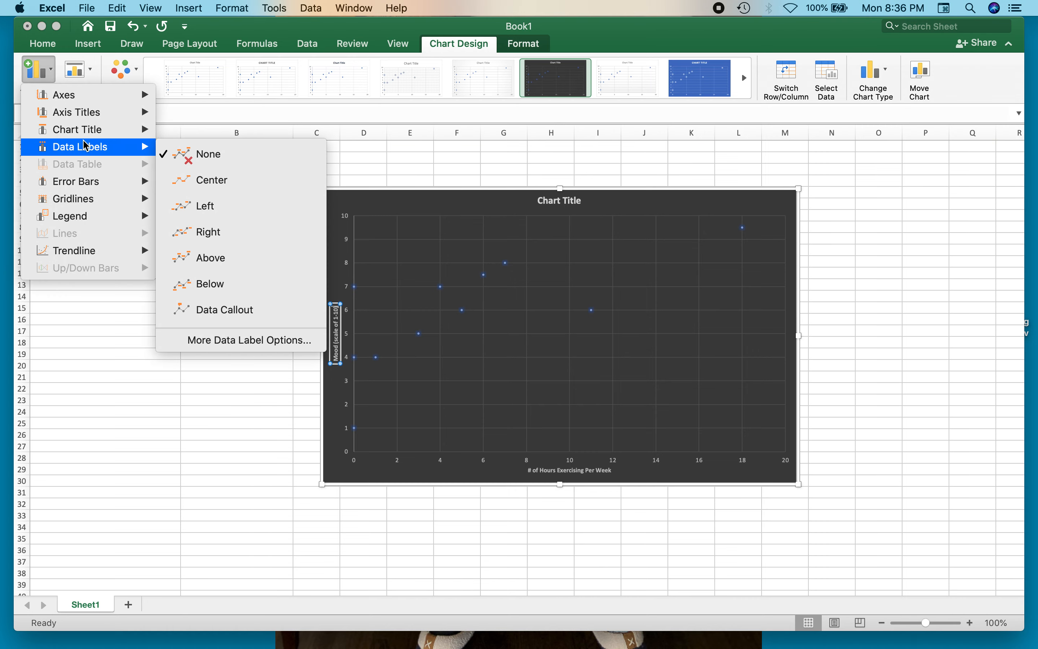
mouse_move(97, 253)
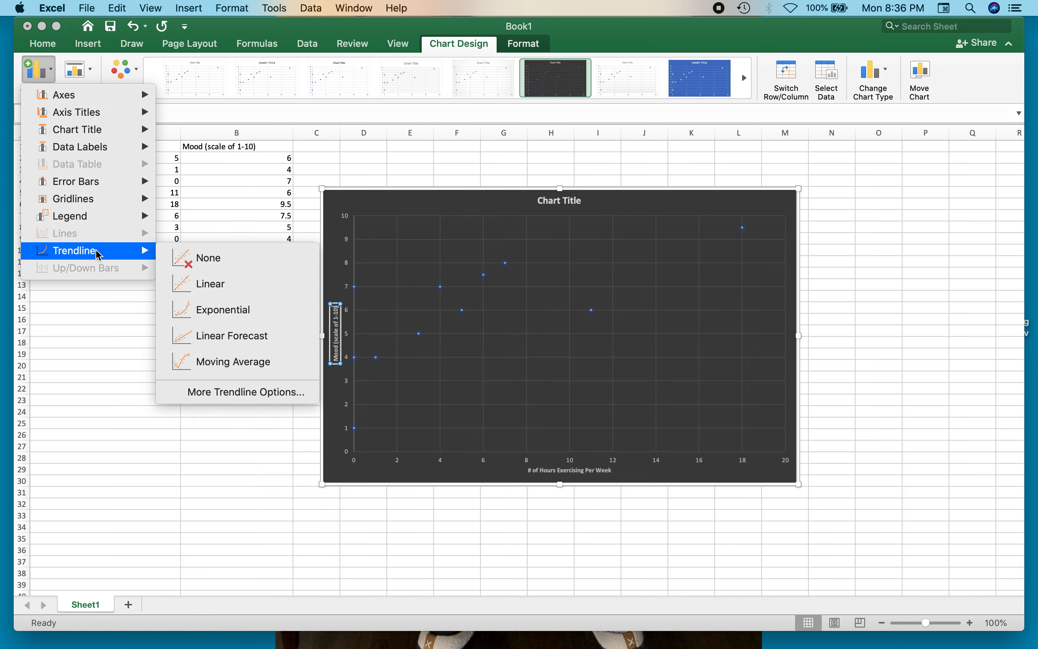
click(222, 288)
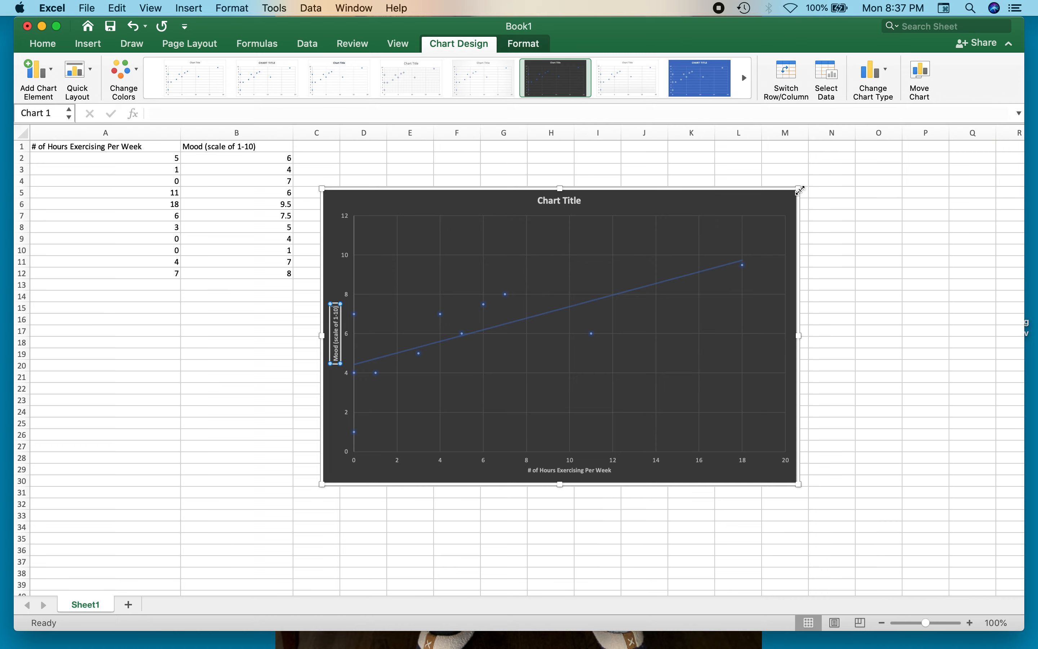
drag(799, 189, 848, 162)
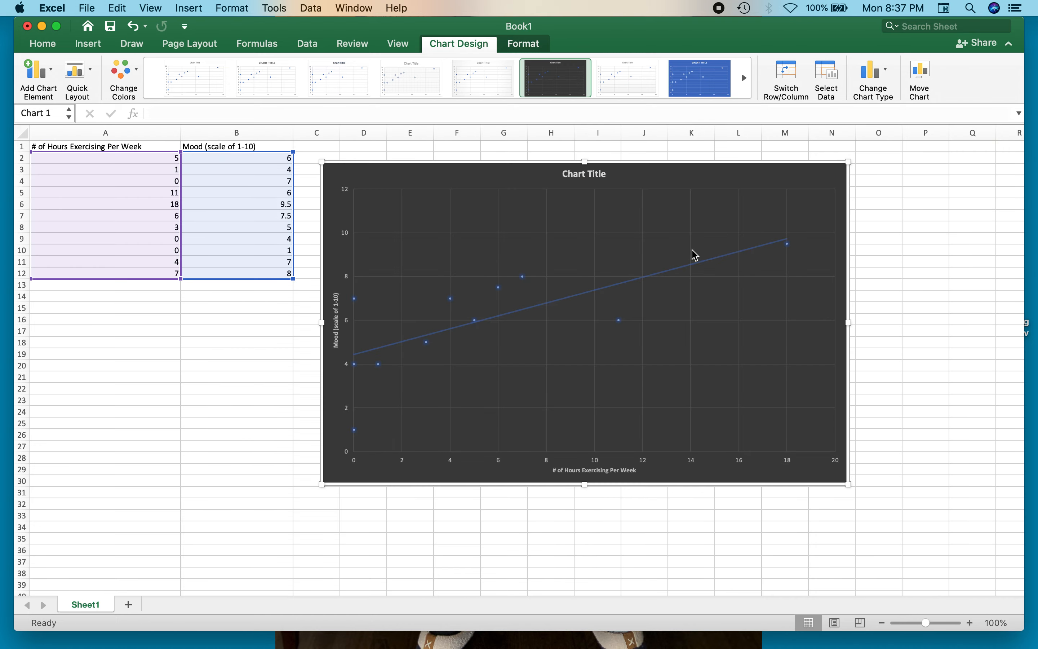
- Format the linear trendline to display its equation and R-squared value on the chart
click(57, 77)
mouse_move(117, 255)
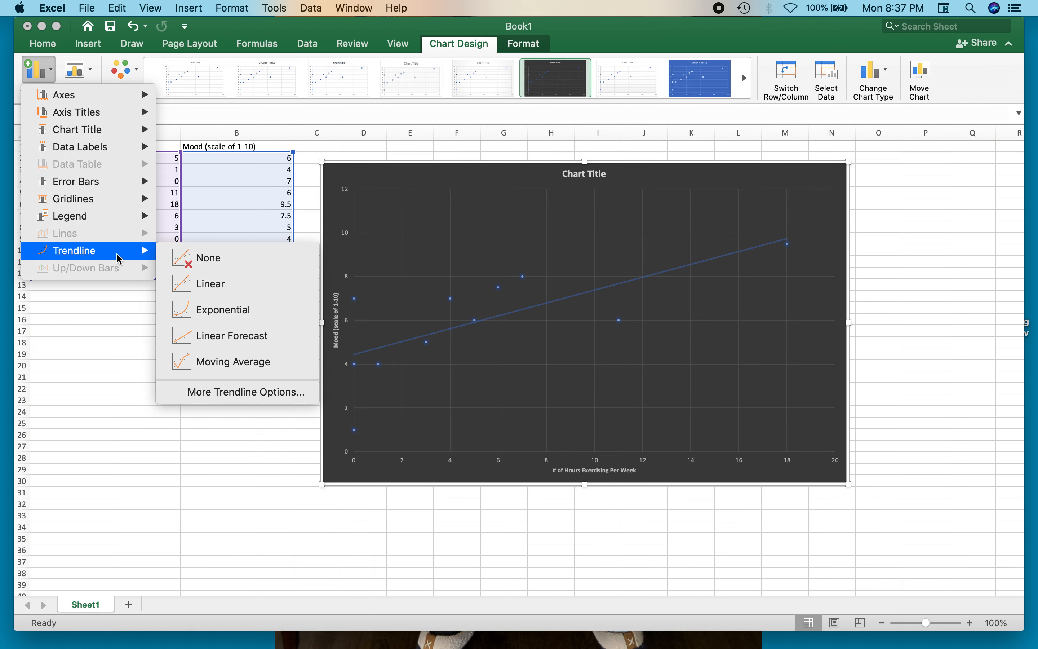
click(245, 392)
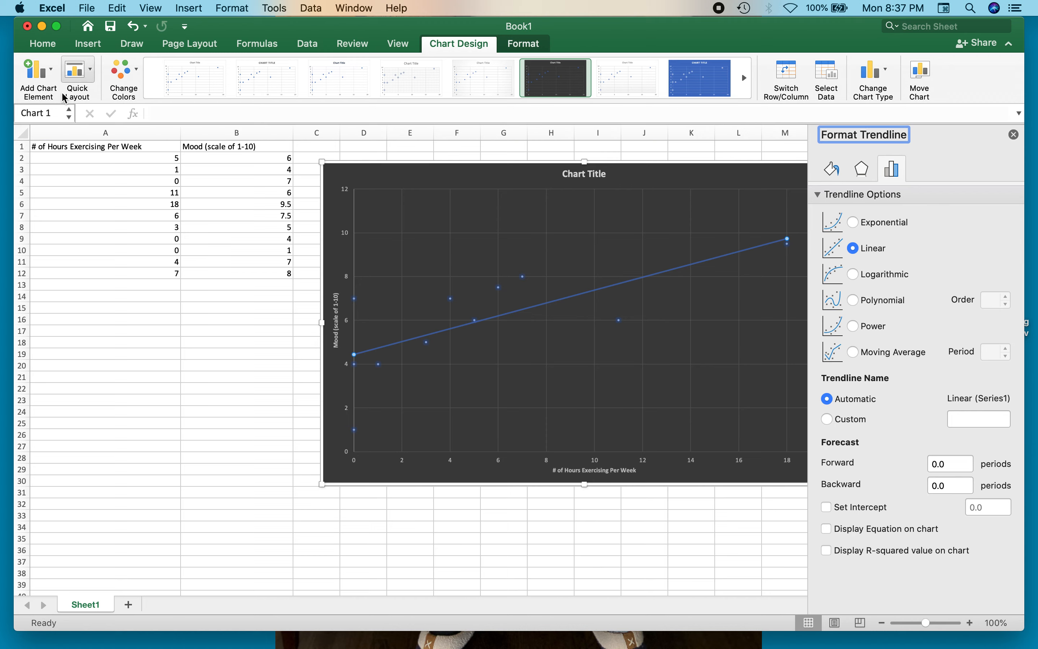
click(47, 75)
mouse_move(135, 260)
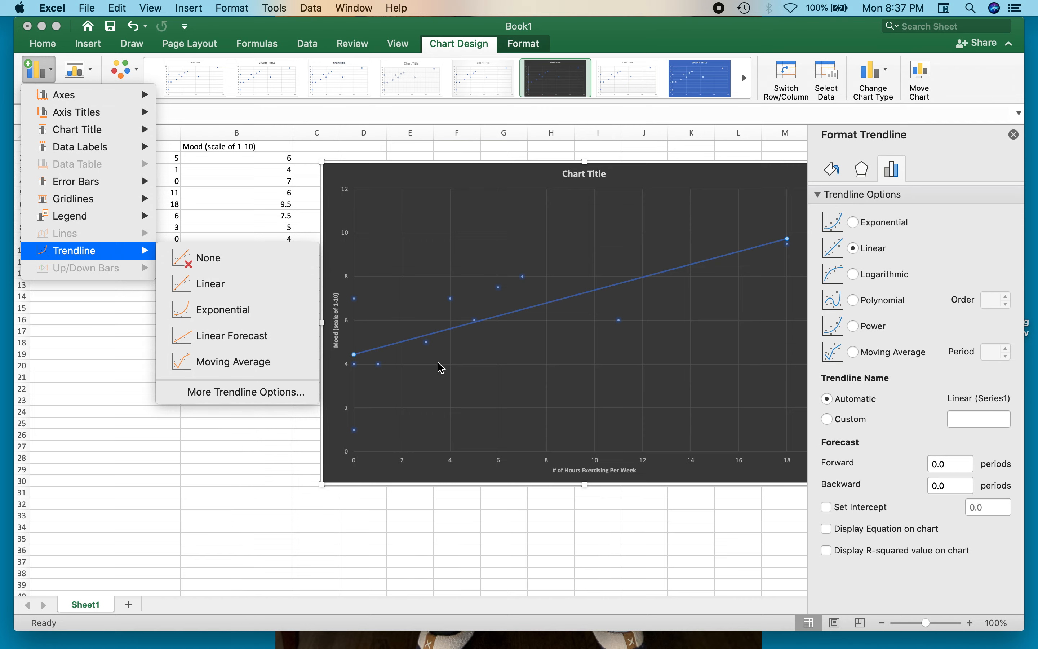
click(545, 313)
right_click(553, 304)
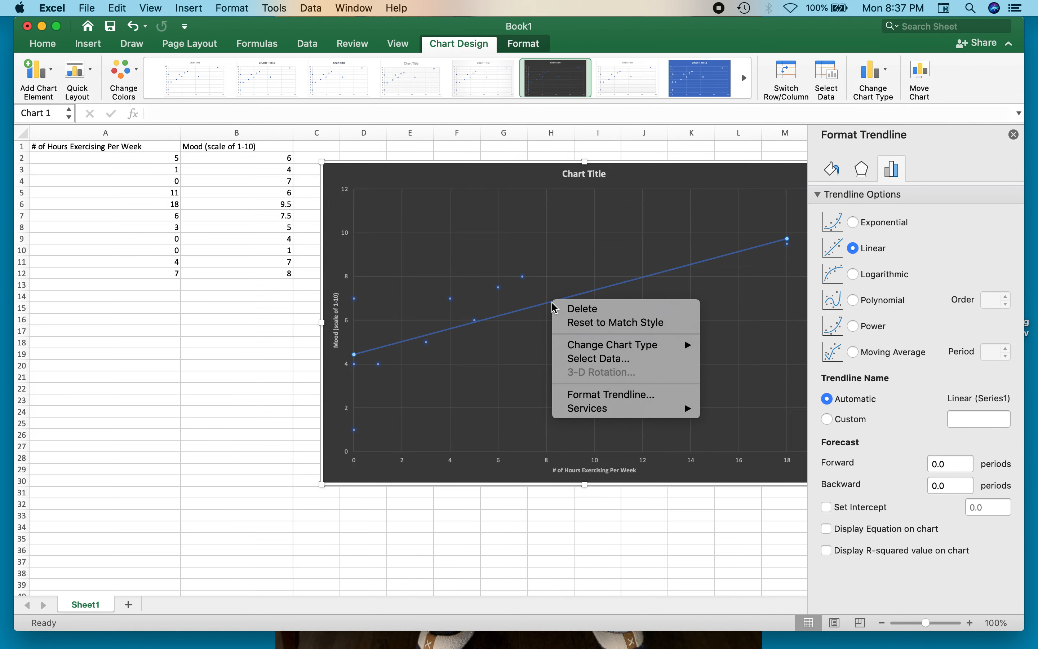
click(604, 396)
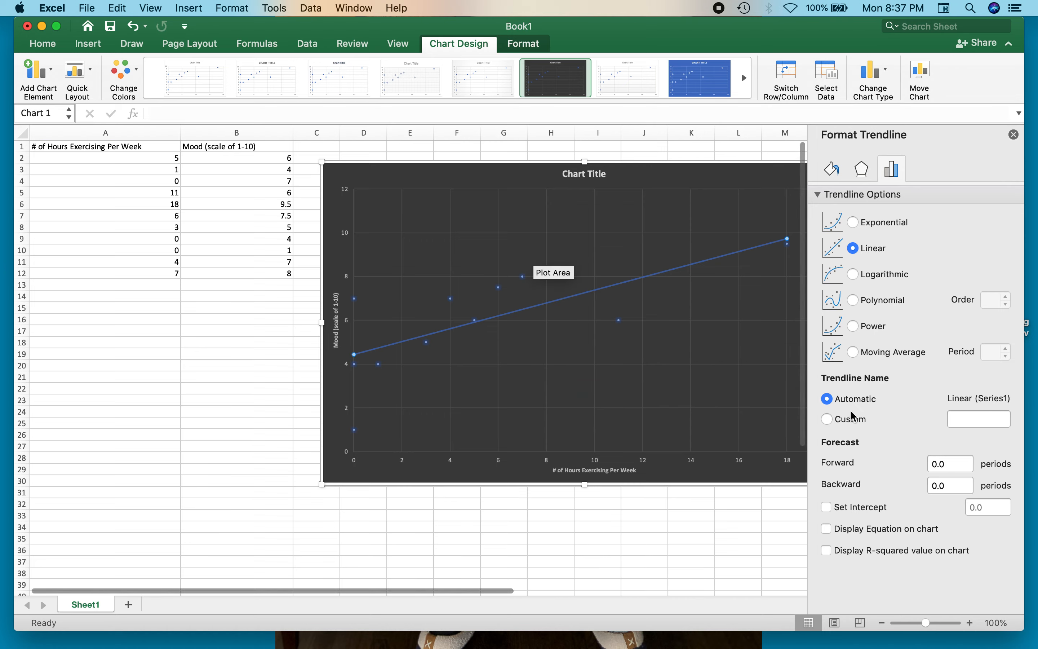
click(828, 529)
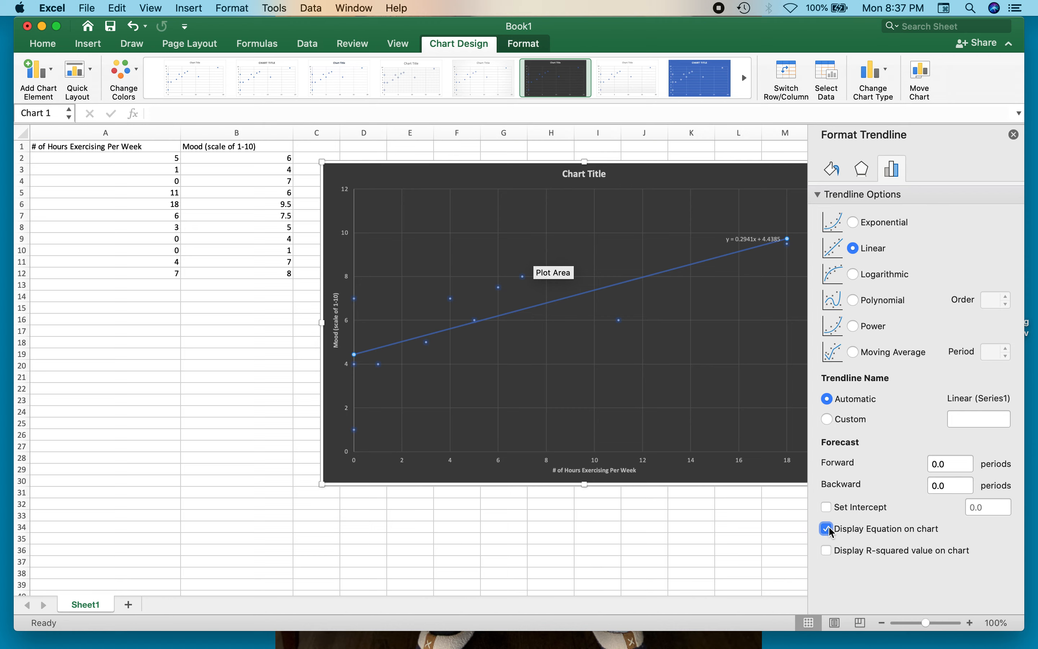
click(827, 550)
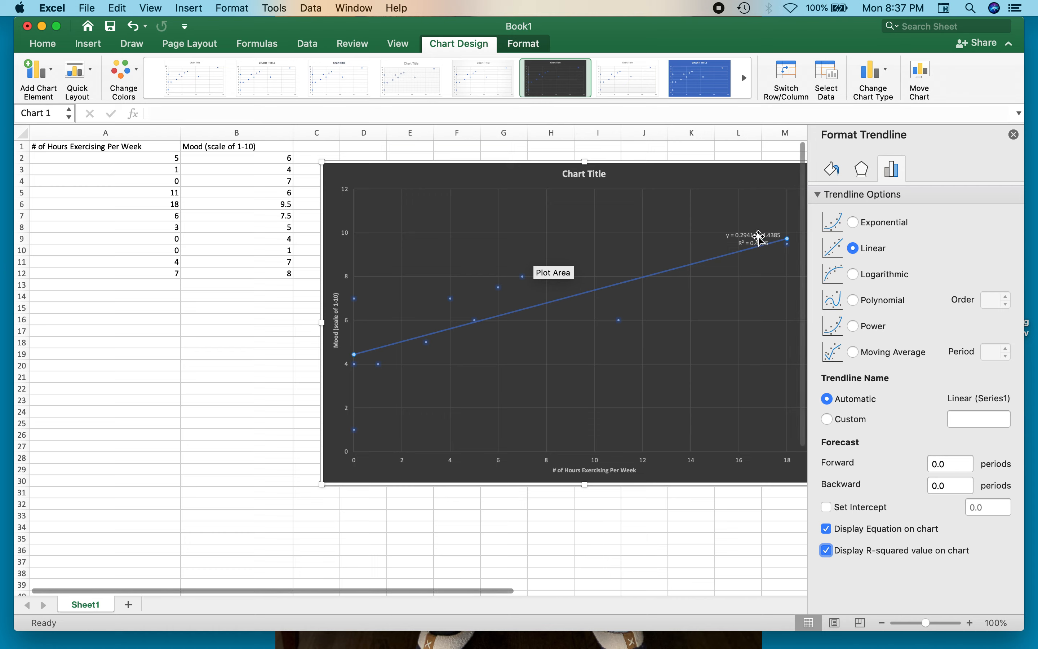
- Move the trendline equation label clear above the line, at about 14 to 16 hours, and add a line break after its R² text
drag(755, 235, 710, 206)
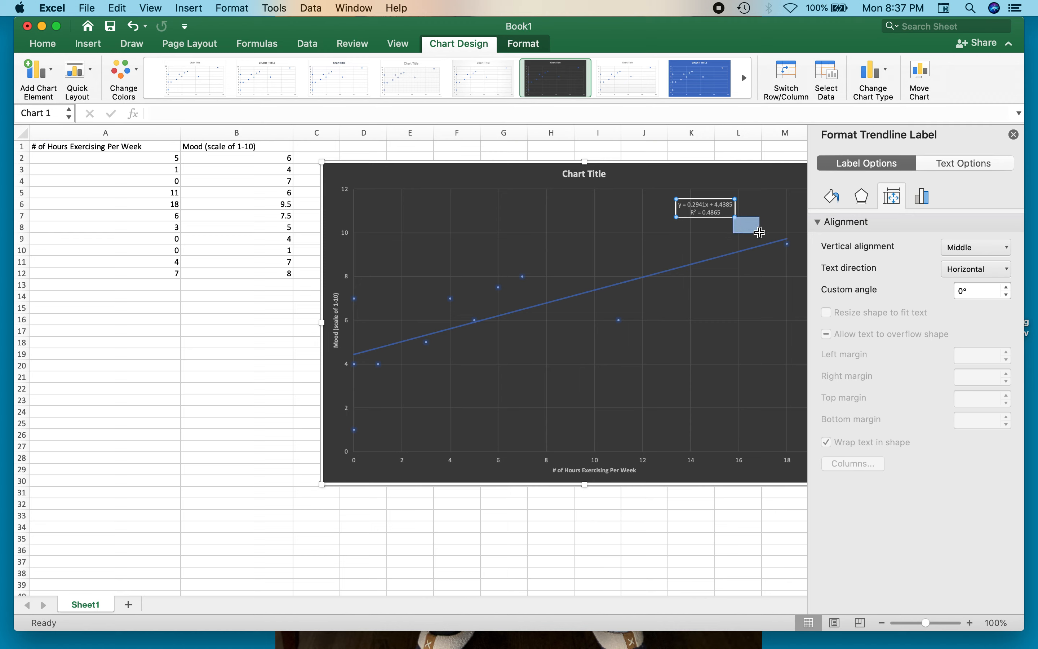
click(726, 210)
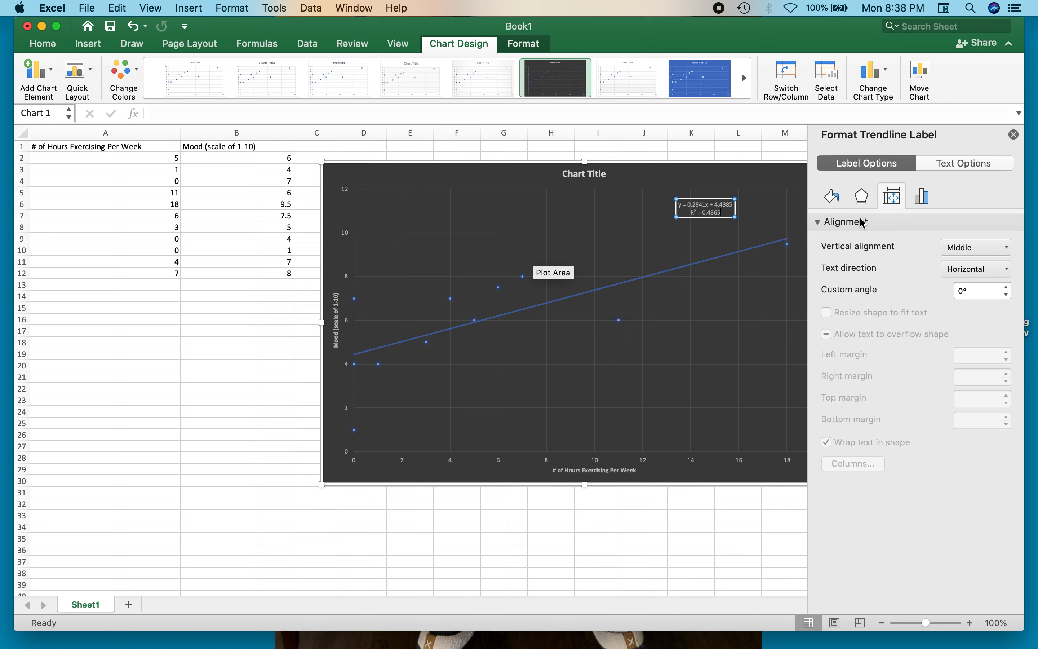
click(1014, 135)
key(Return)
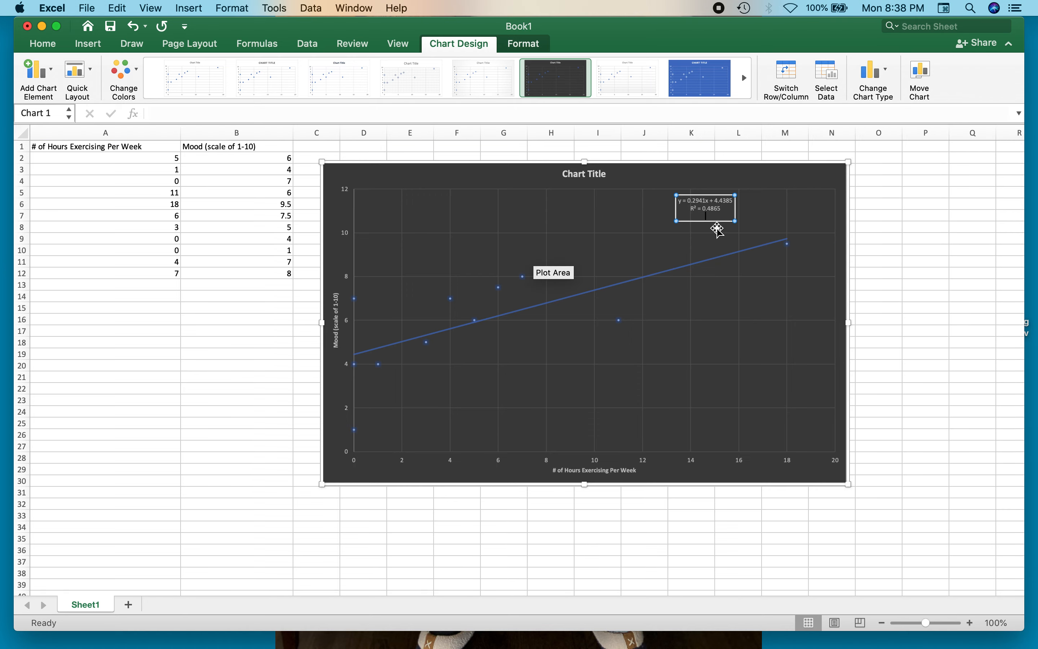
- Set the trendline equation label's font size to 25 and shift the label to about 9 to 16 hours, above the line
drag(709, 209, 645, 202)
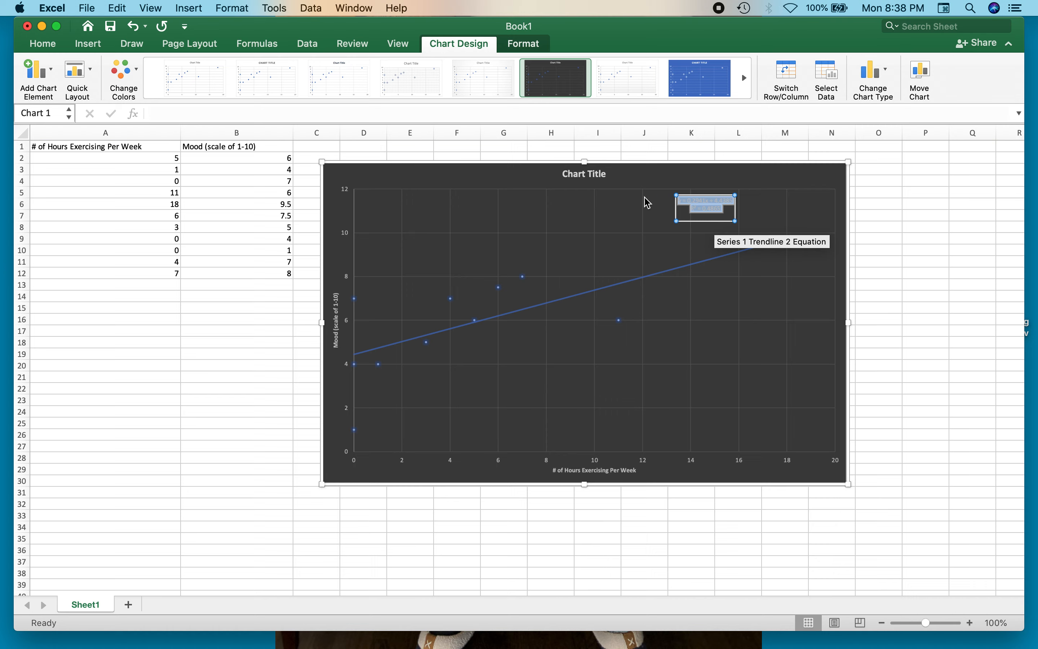
click(43, 43)
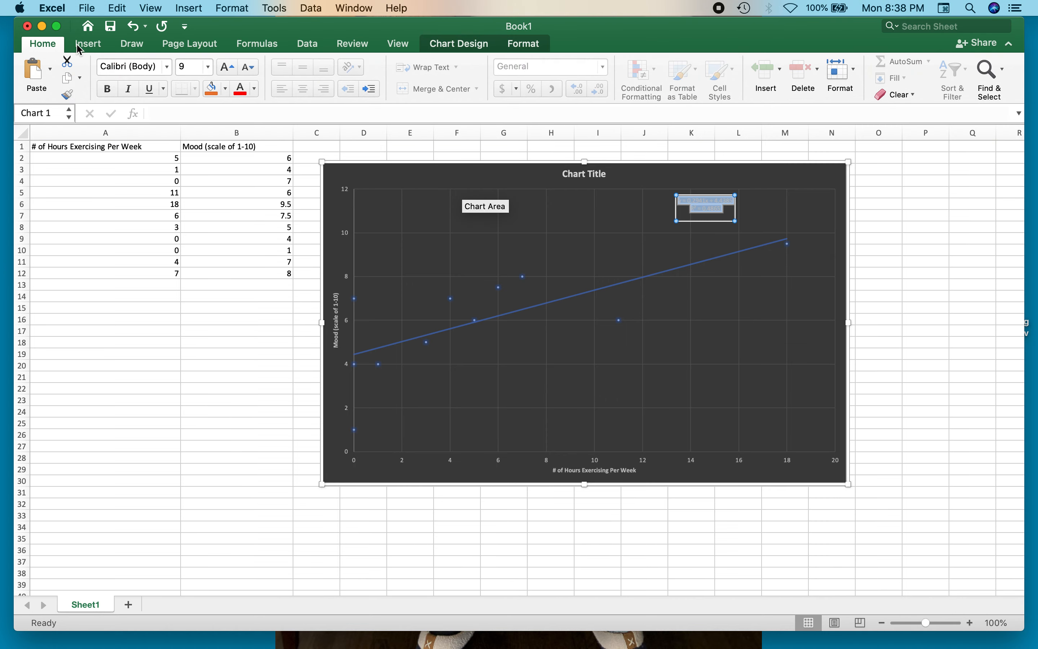
click(193, 67)
text(25)
key(Return)
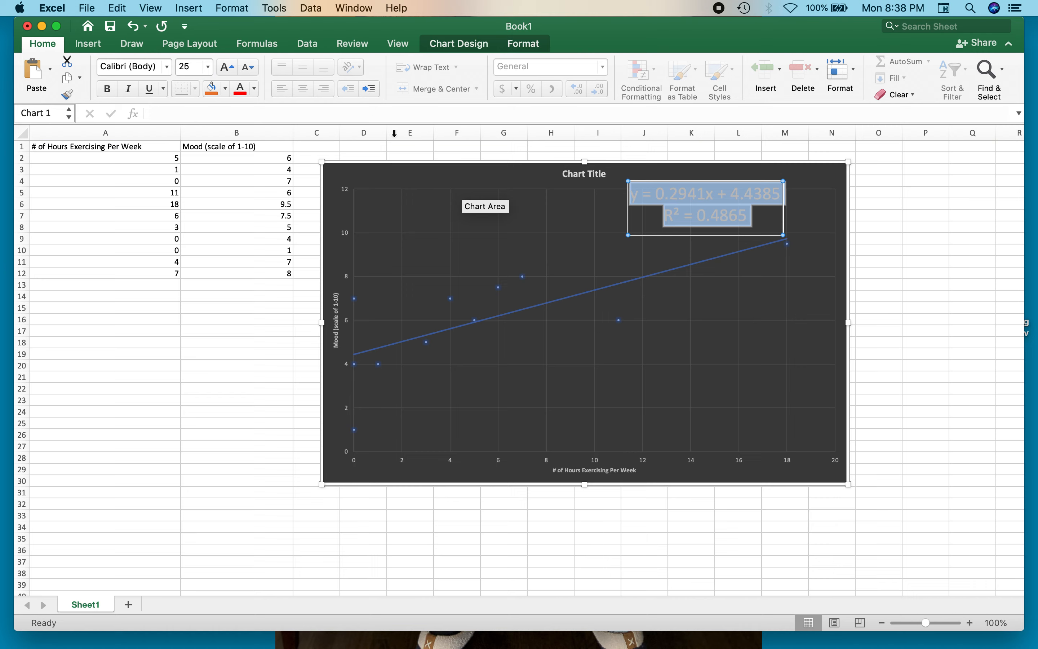
click(828, 220)
click(714, 211)
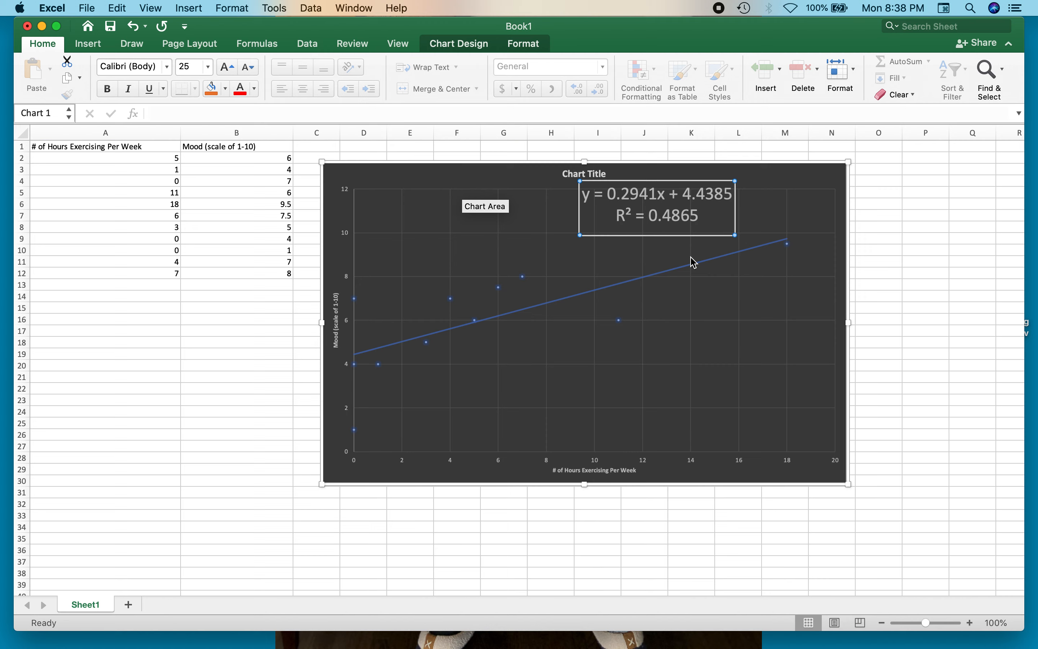
- Add a third line reading "R = .6975" to the trendline label and move the label below the line, at about 13 to 19 hours
click(698, 216)
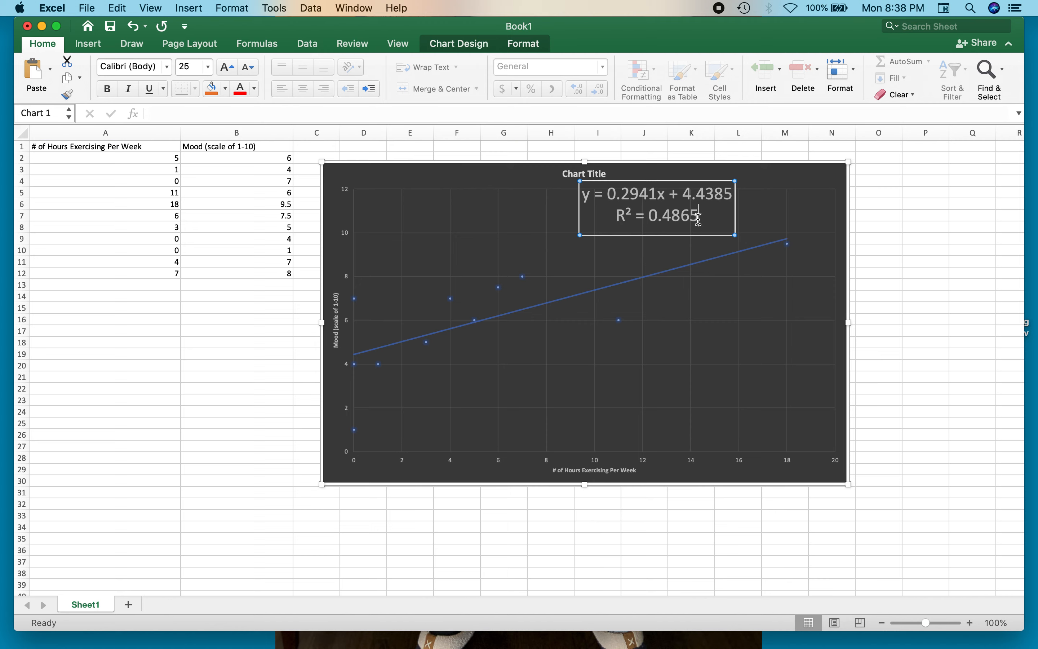
key(Return)
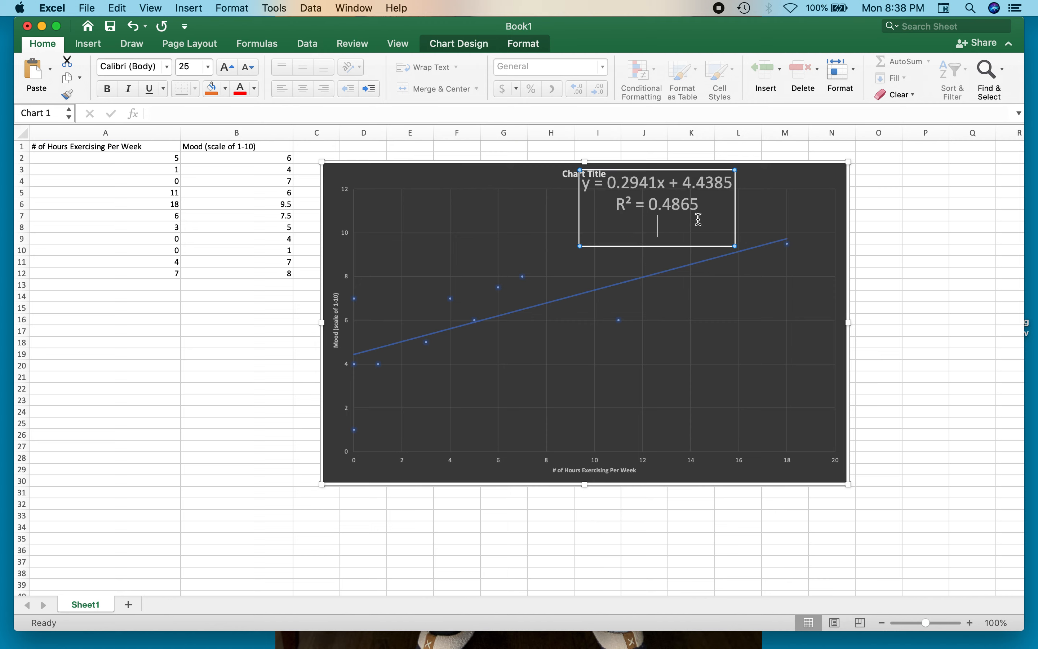
text(R =)
text(.6975)
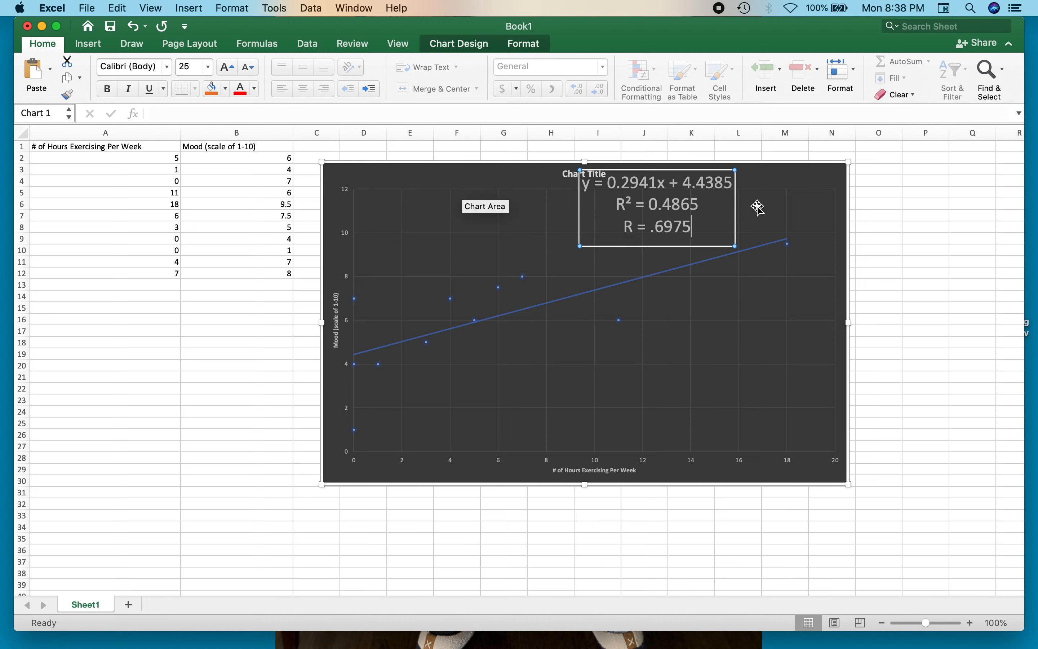
click(784, 182)
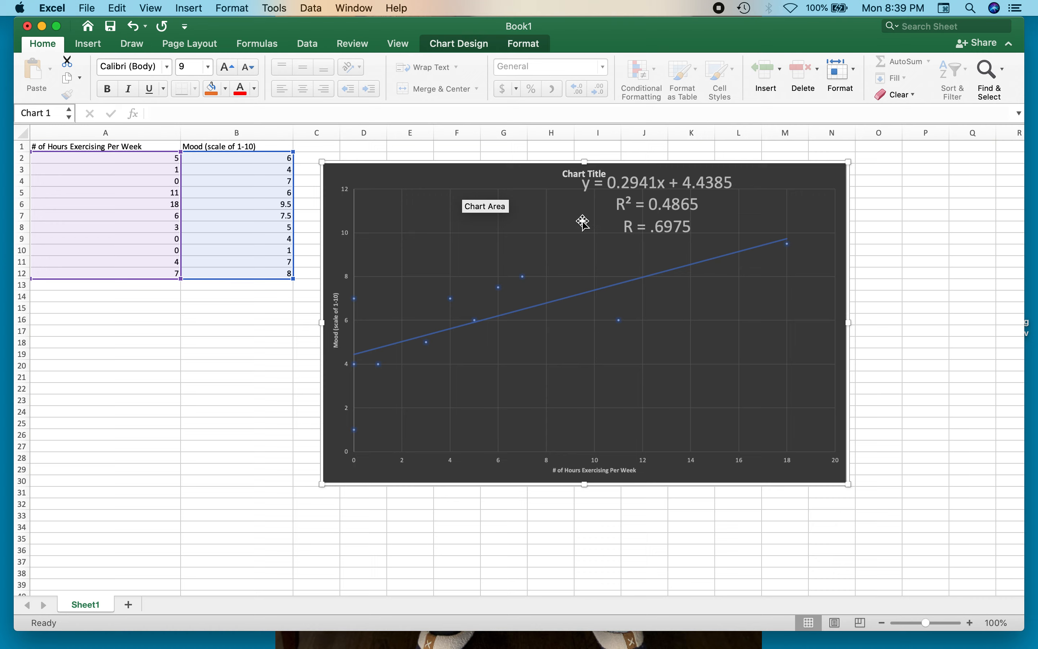
drag(688, 181, 779, 354)
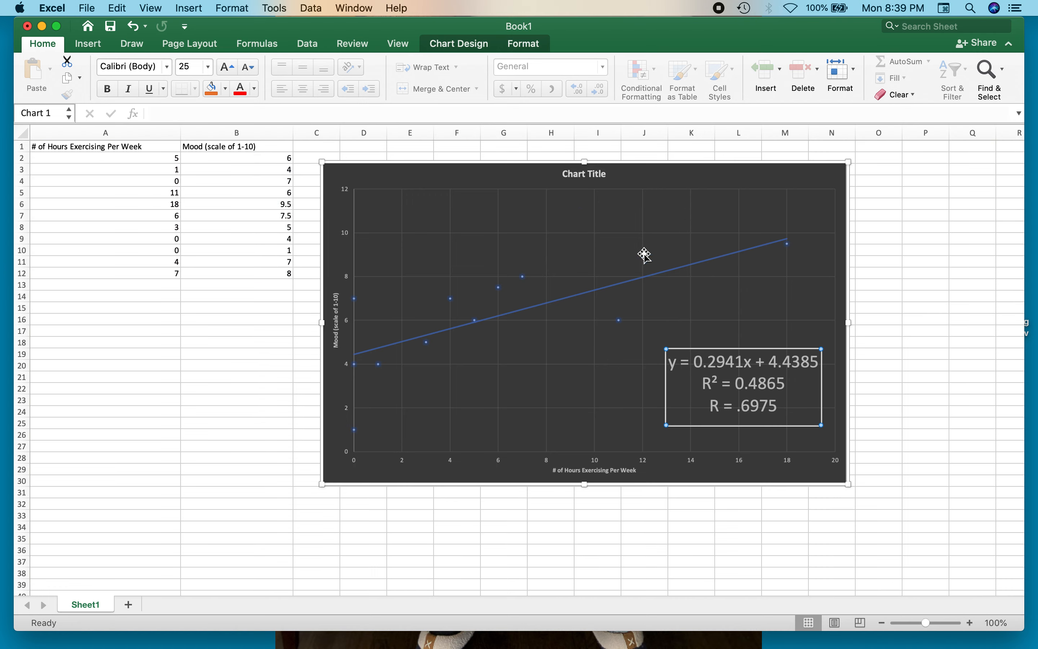
- Replace the chart title with "Does More Exercise Contribute to a Better Overall Mood?" and close the formatting pane
click(598, 173)
double_click(599, 174)
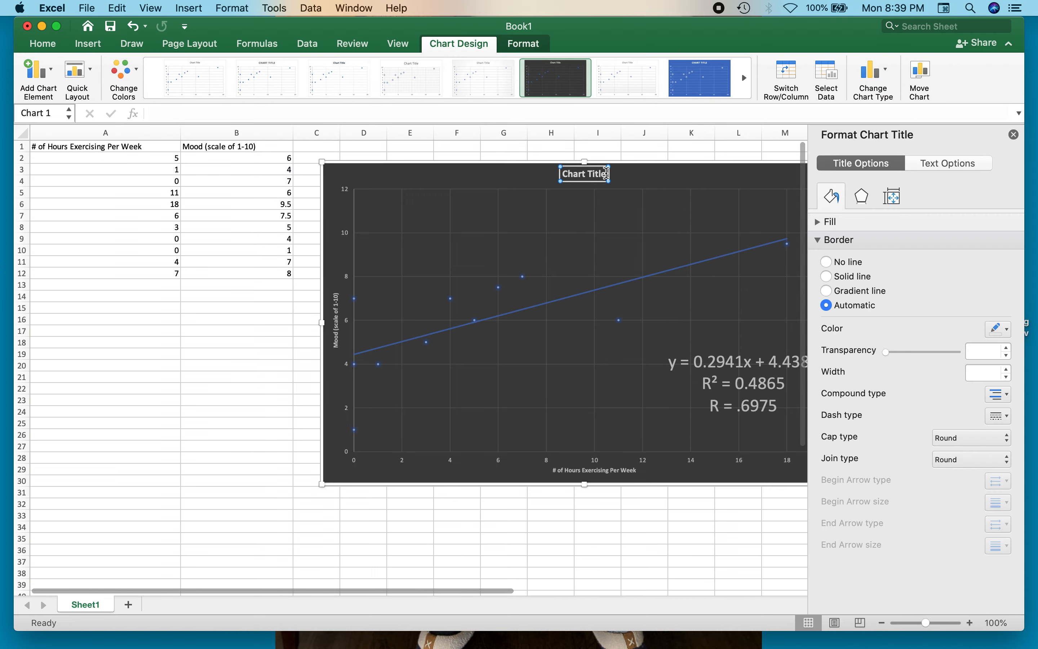
drag(608, 174, 563, 173)
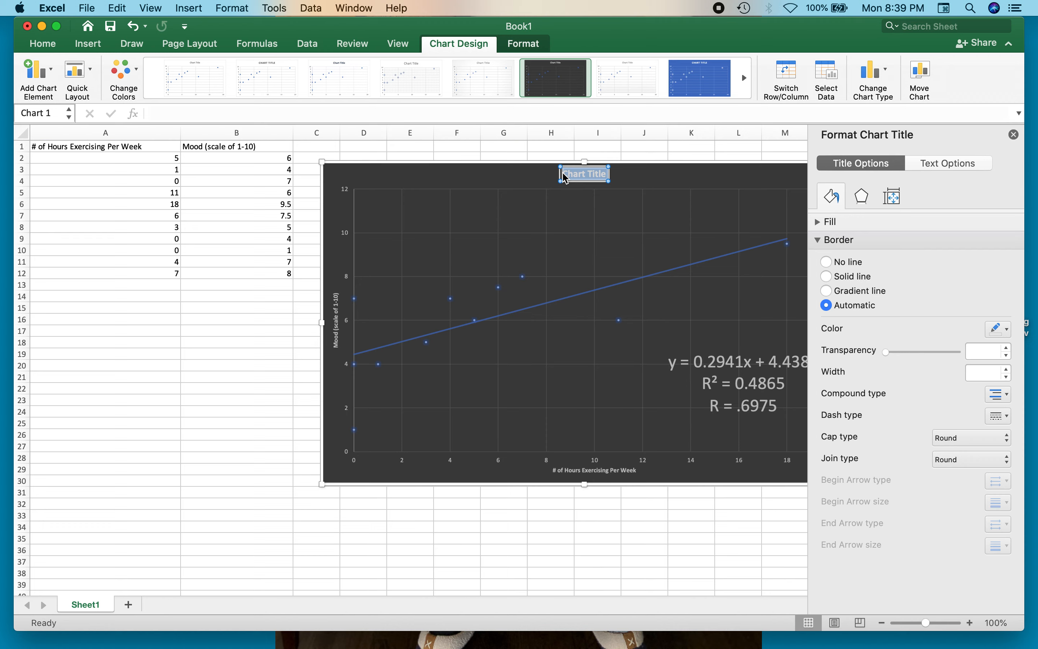
text(Does E)
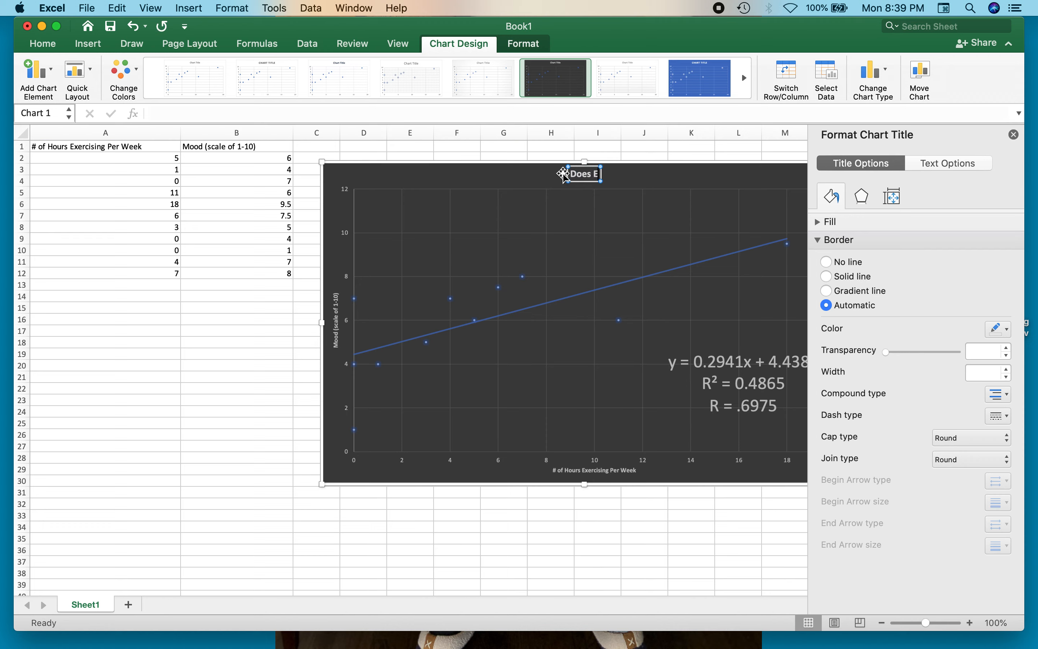
key(BackSpace)
text(More Exercise)
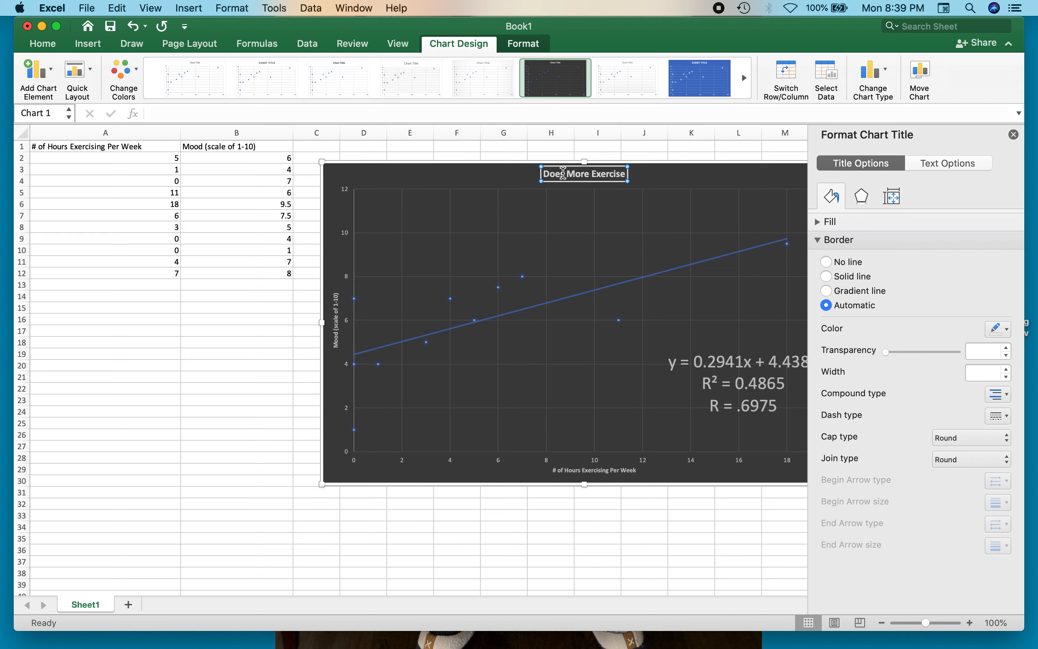
text( Contribute)
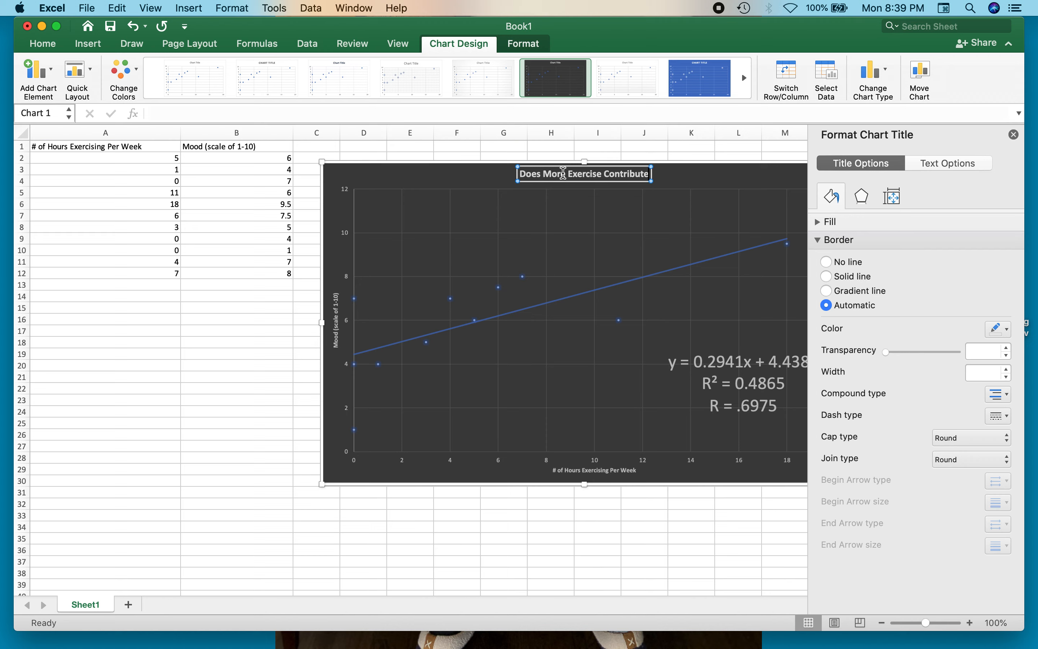
text( to a)
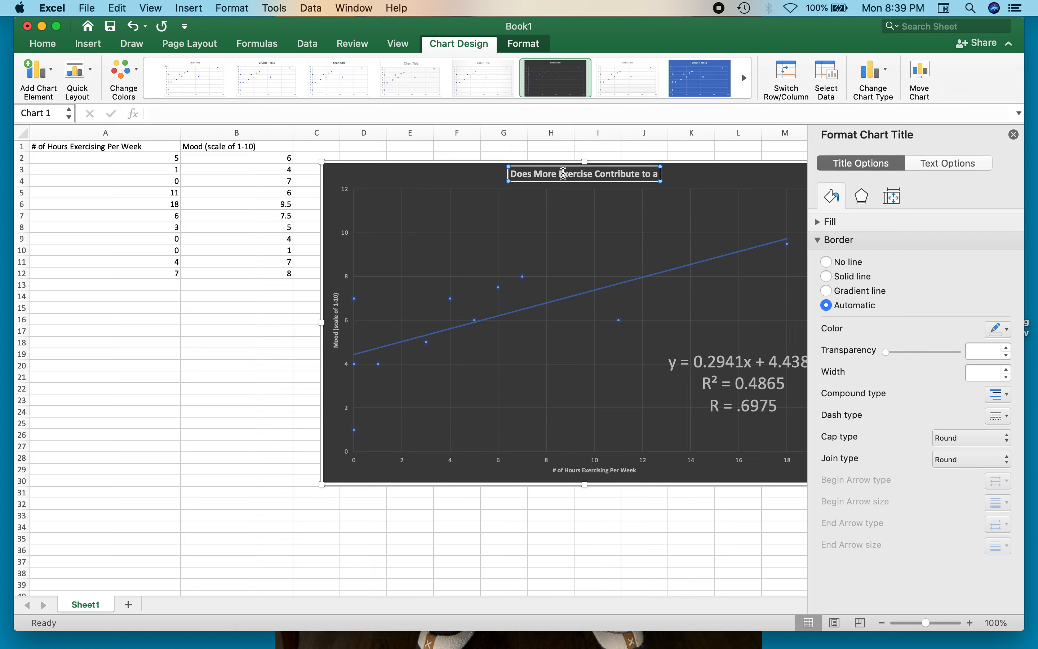
text( Better Overall)
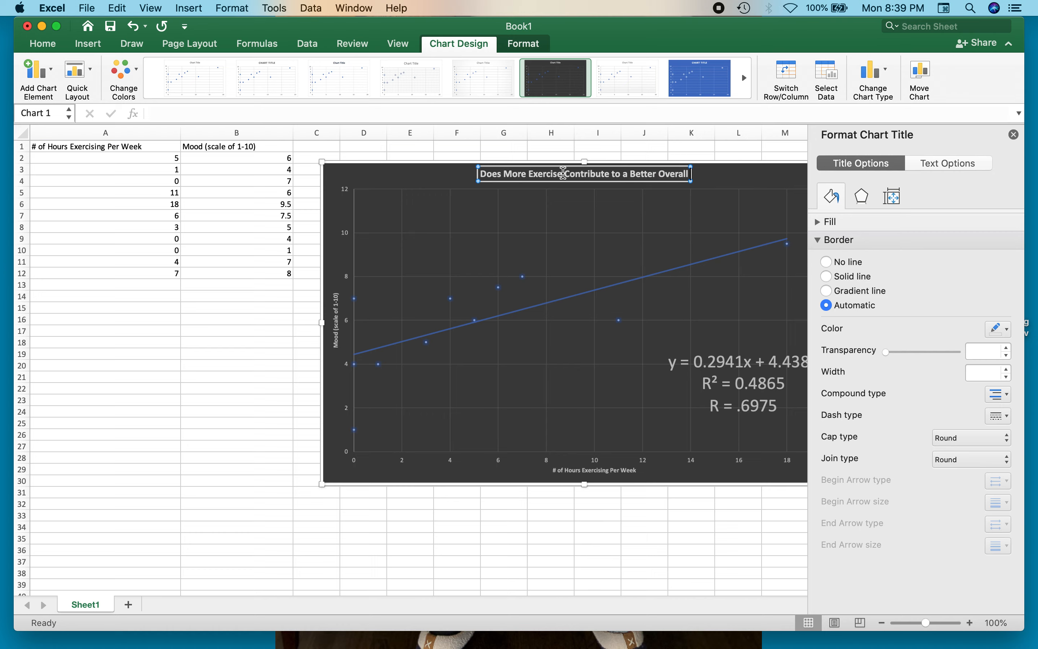
text( Mood?)
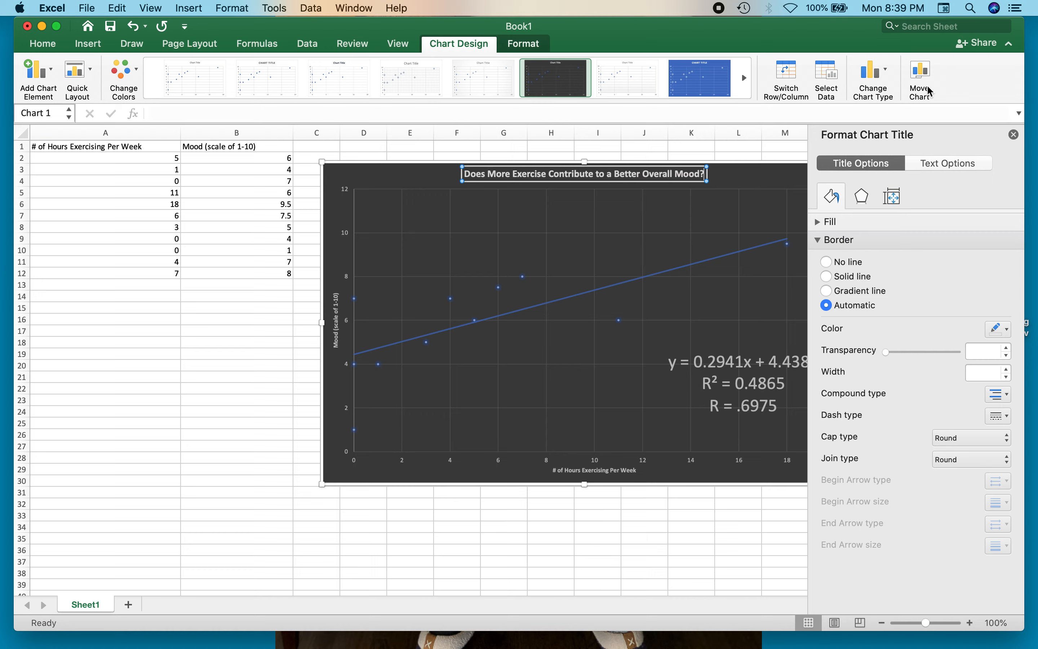
click(1013, 135)
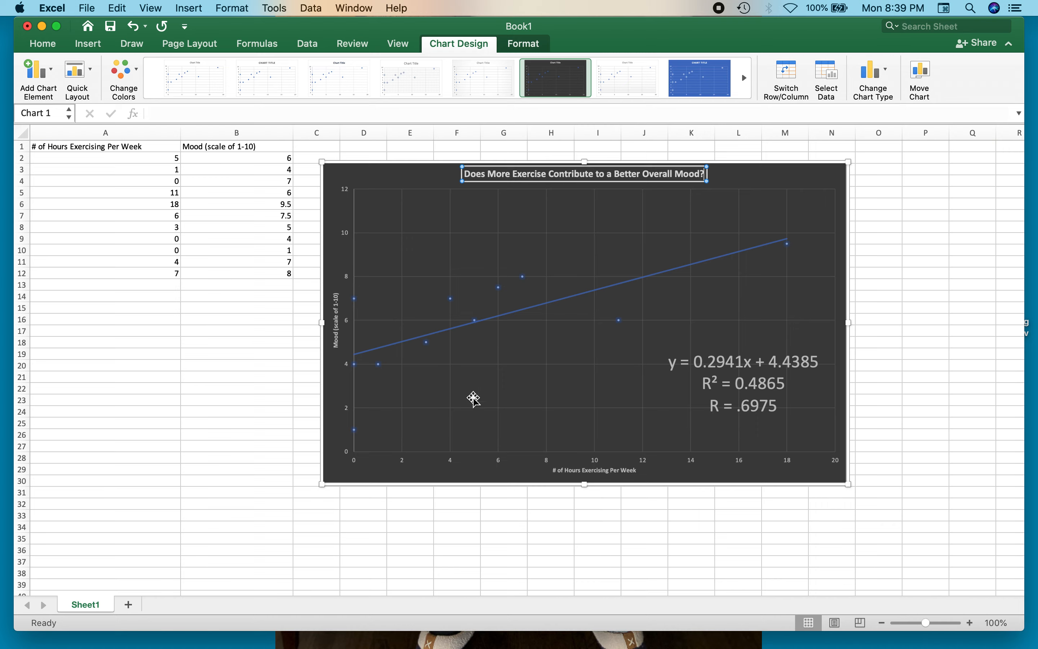
- Enlarge the chart slightly from its lower-left corner and move it to span about columns C to O, rows 2 to 30
click(324, 483)
drag(324, 482, 313, 488)
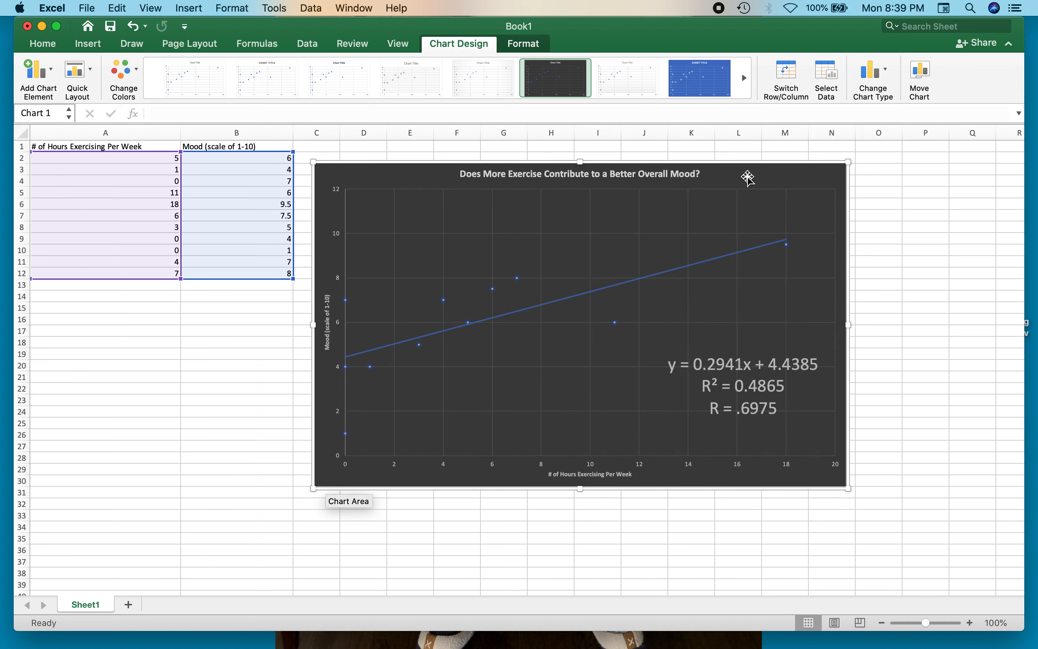
drag(746, 174, 767, 171)
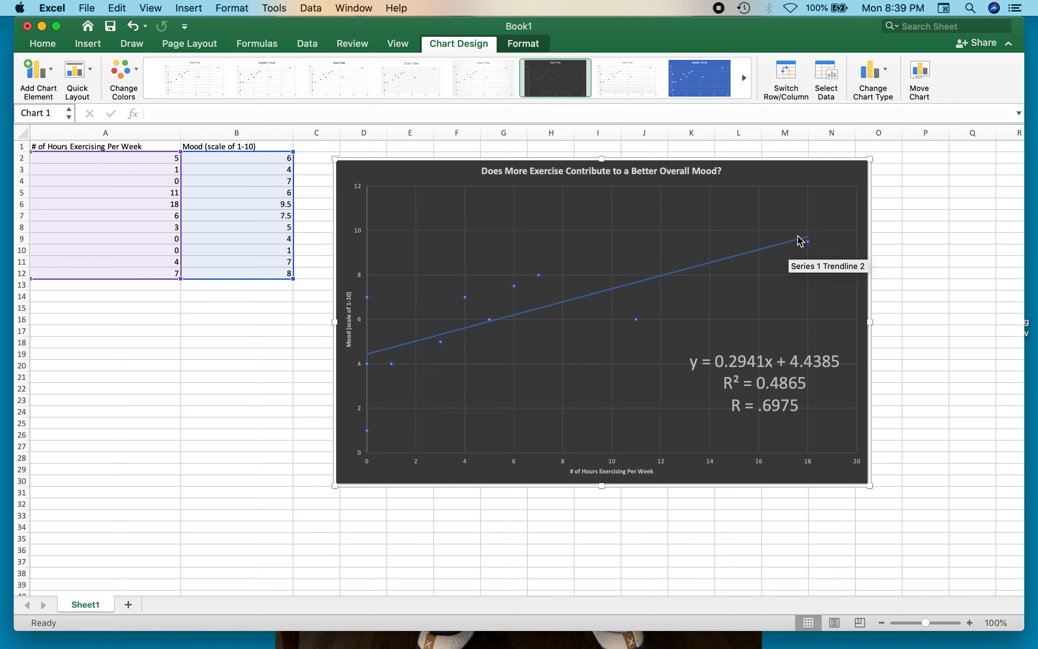
click(798, 405)
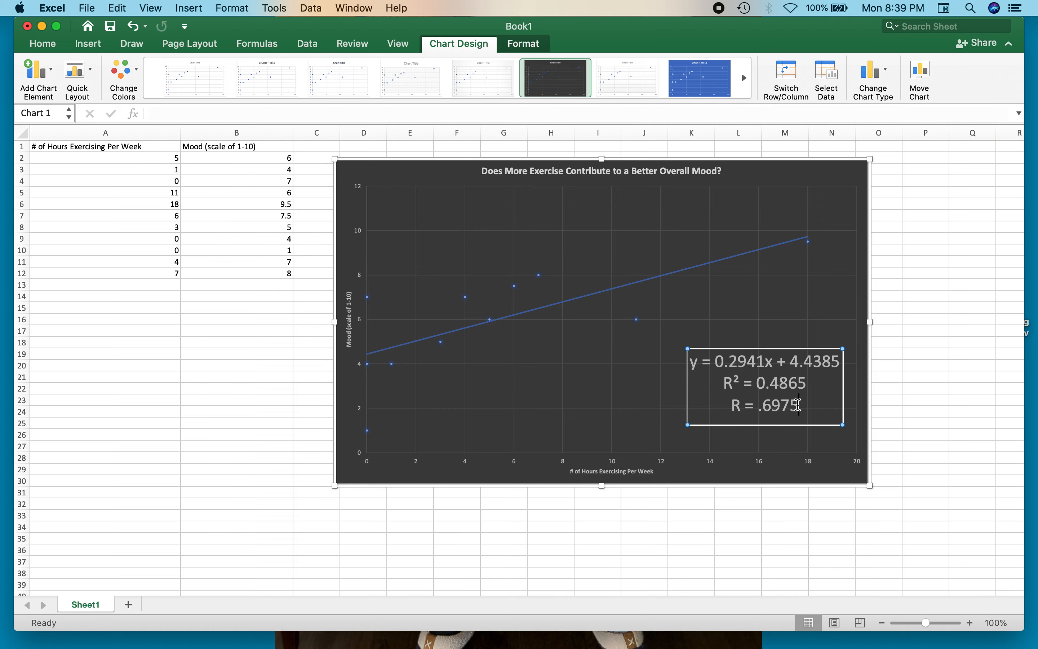
mouse_move(798, 405)
mouse_down()
mouse_move(765, 404)
mouse_move(813, 413)
mouse_up()
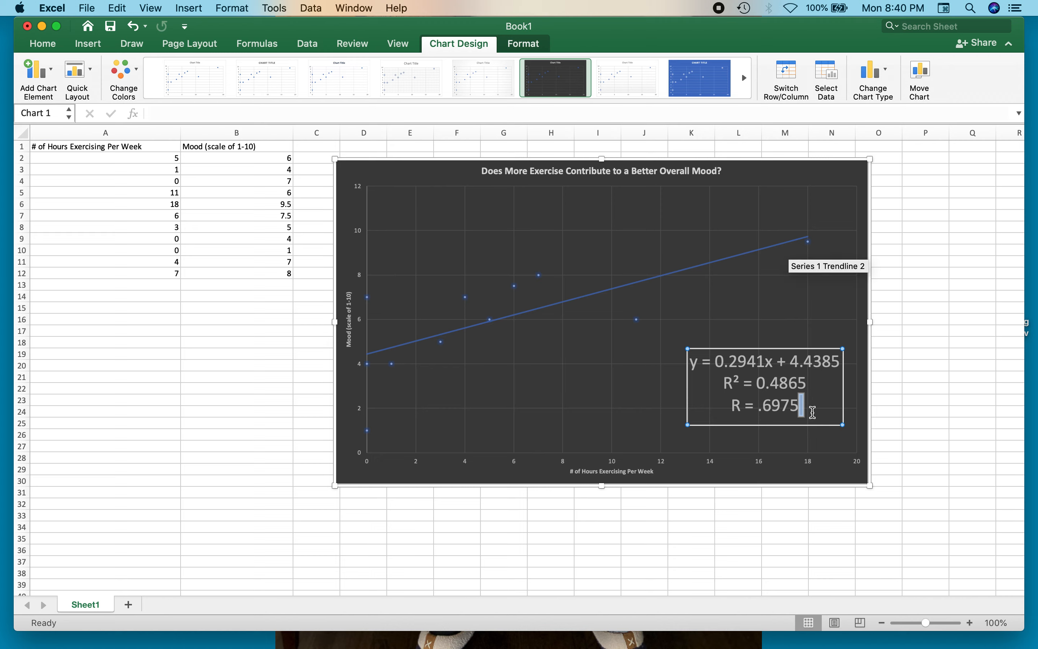
mouse_move(813, 412)
mouse_down()
mouse_move(760, 405)
mouse_move(808, 405)
mouse_up()
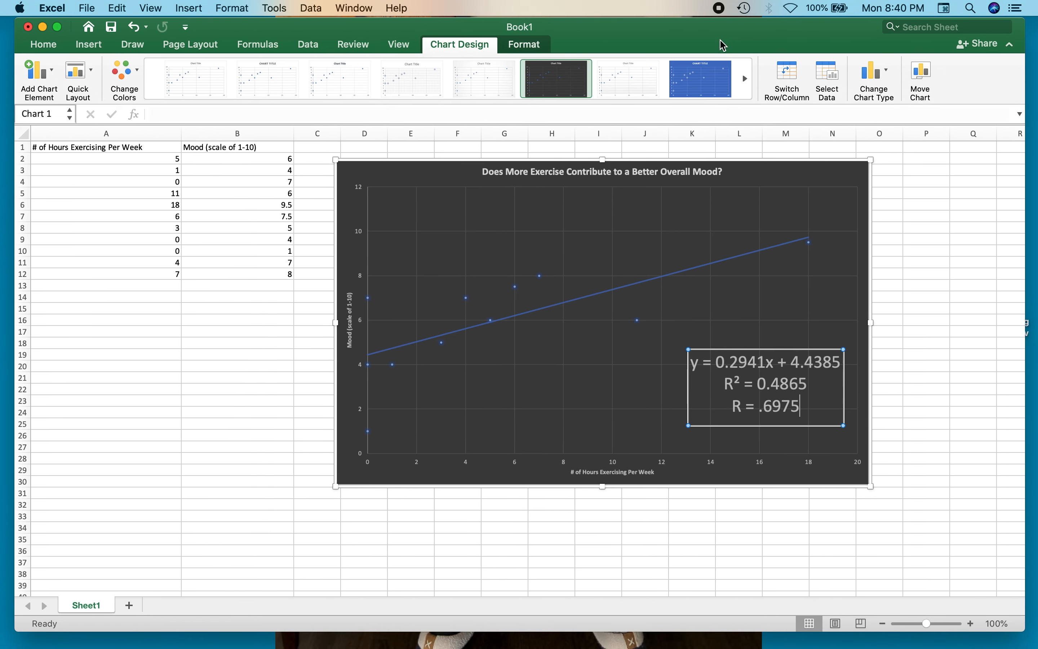
drag(720, 40, 722, 56)
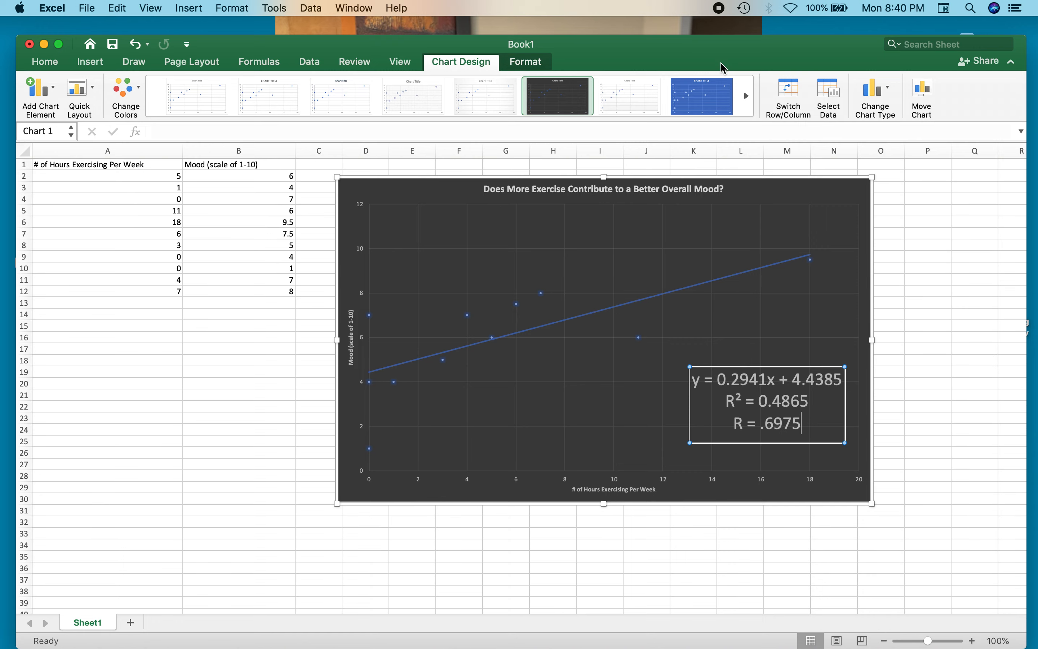